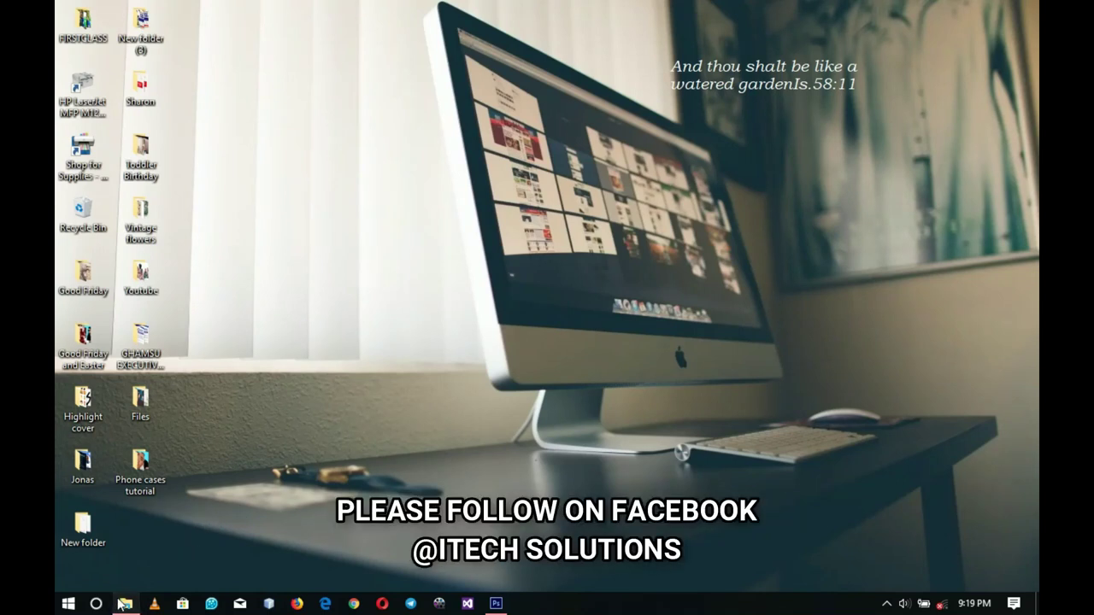
# Open the Phone cases tutorial folder from the Windows desktop.
pyautogui.doubleClick(140, 466)
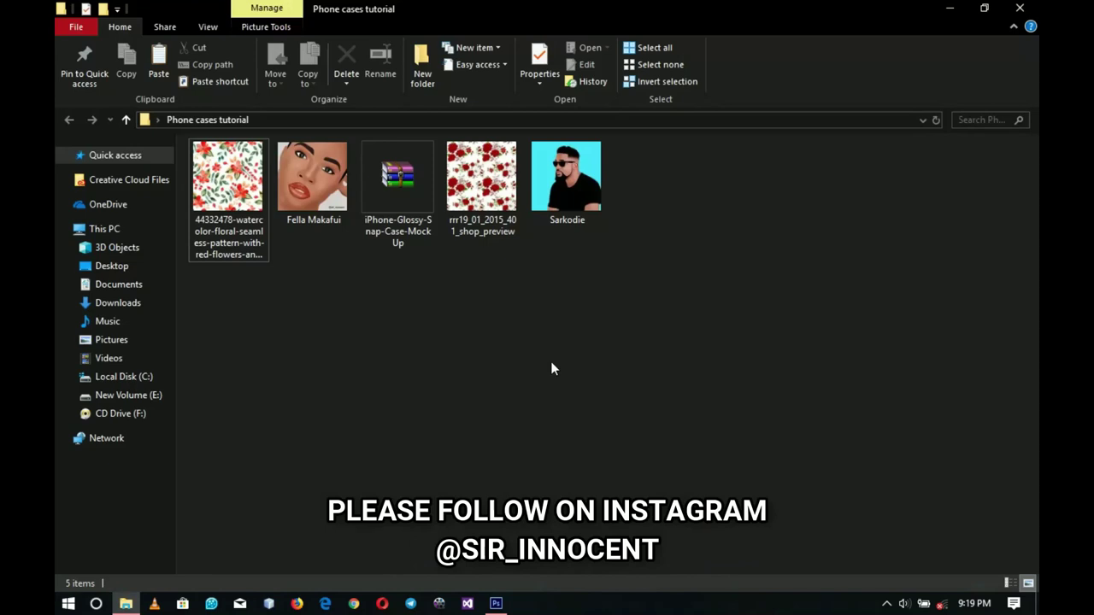
# Open the iPhone-Glossy-Snap-Case-MockUp.zip archive in WinRAR.
pyautogui.click(393, 183)
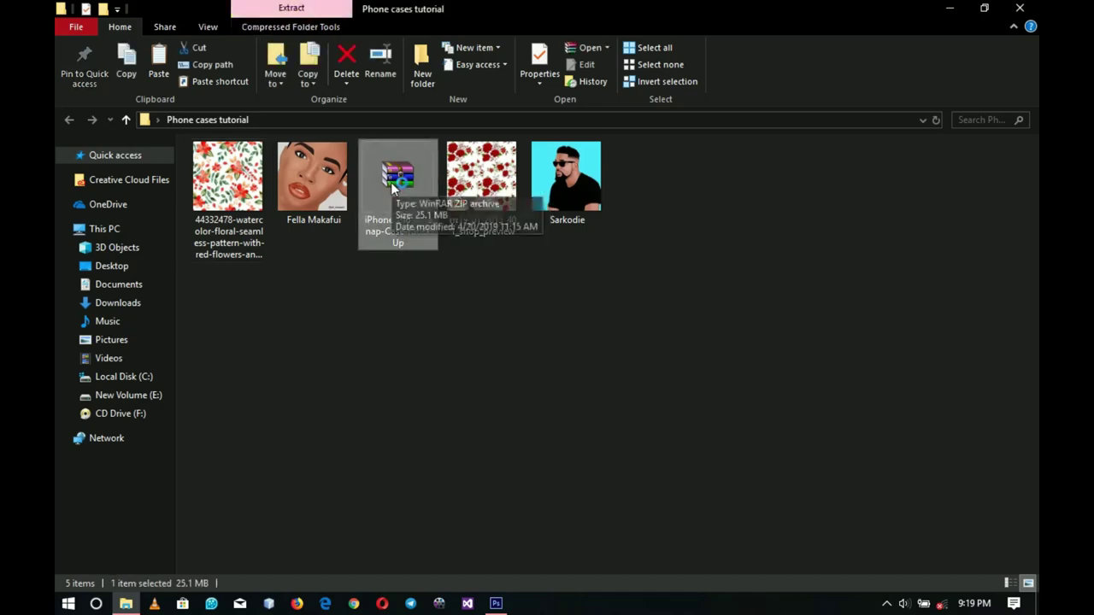
pyautogui.doubleClick(390, 182)
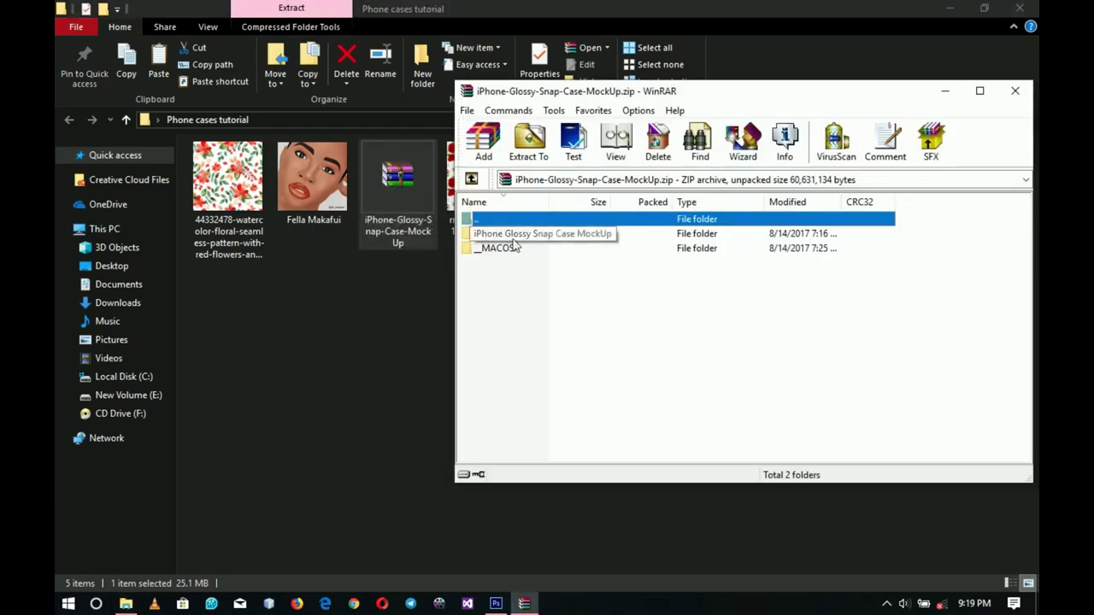
# Open i7 FRONT.psd from the archive's iPhone Glossy Snap Case MockUp folder in Photoshop.
pyautogui.doubleClick(513, 234)
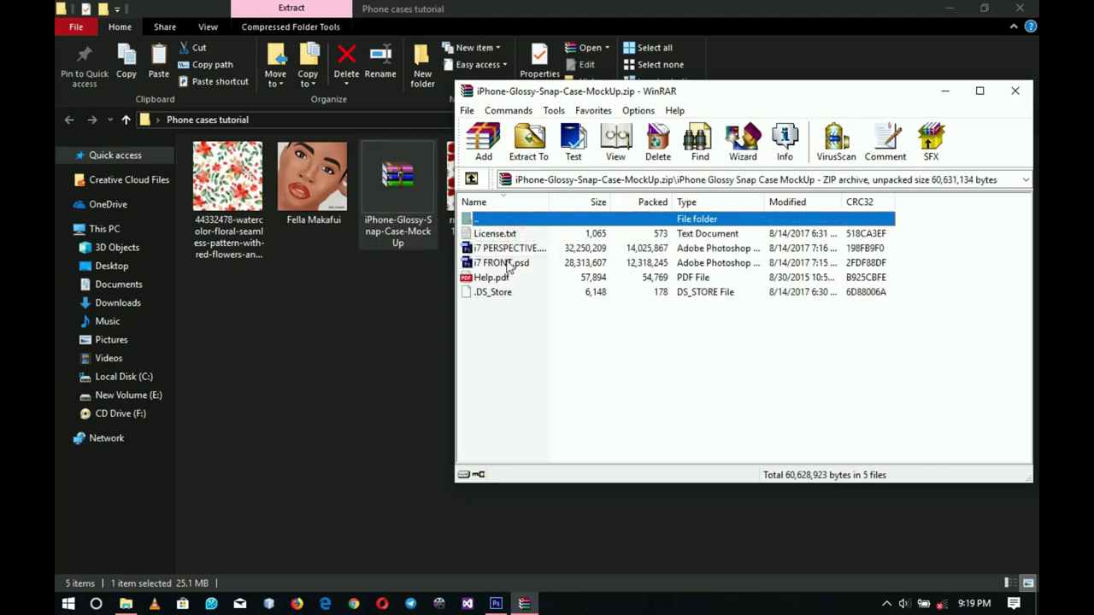
pyautogui.doubleClick(507, 265)
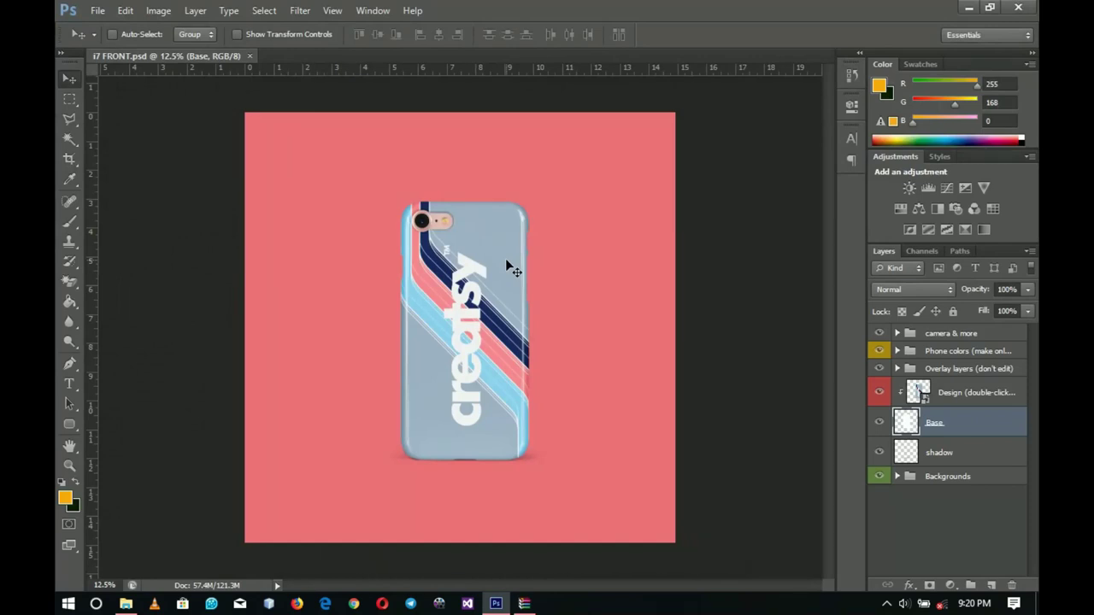
# Open the Design layer's smart object as its own Layer 1211.psb document.
pyautogui.click(949, 397)
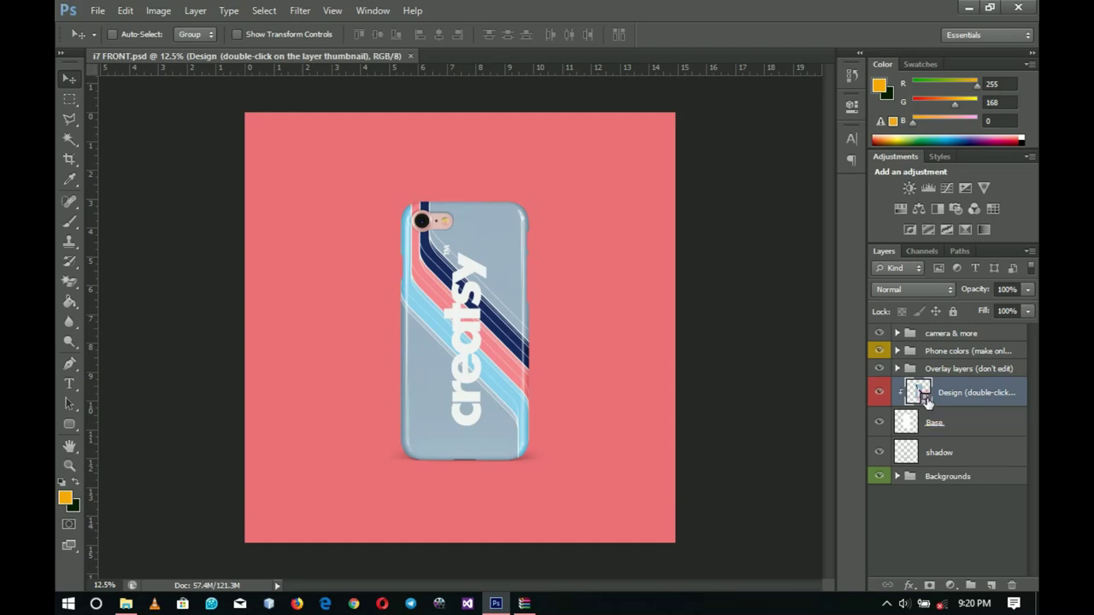
pyautogui.doubleClick(919, 394)
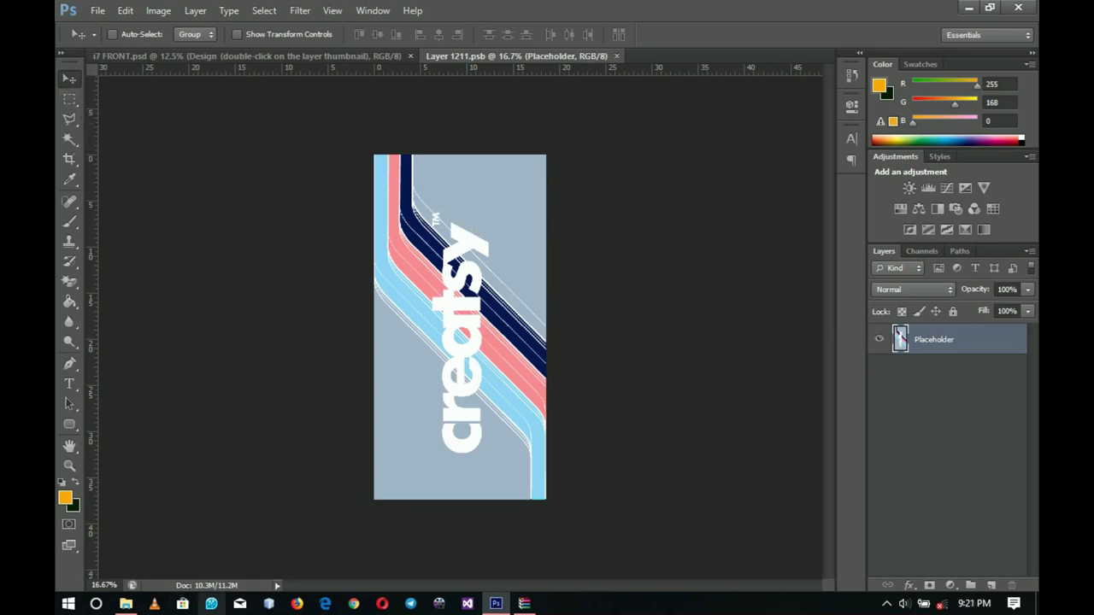
# Place the red rose pattern in the design and enlarge it to 587% to cover the case.
pyautogui.click(126, 603)
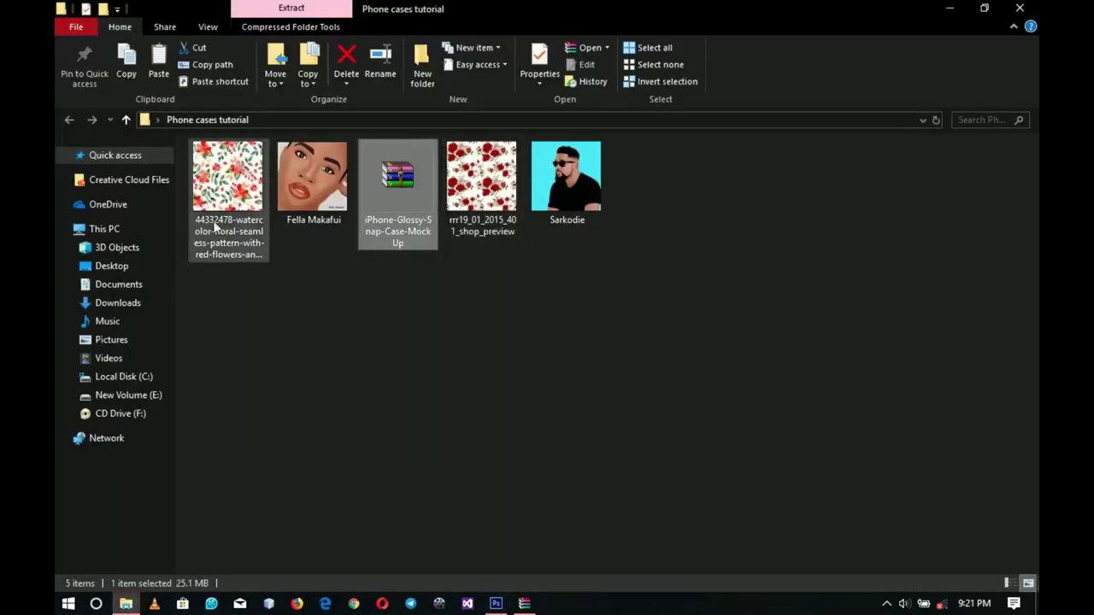
pyautogui.moveTo(500, 176); pyautogui.dragTo(461, 376)
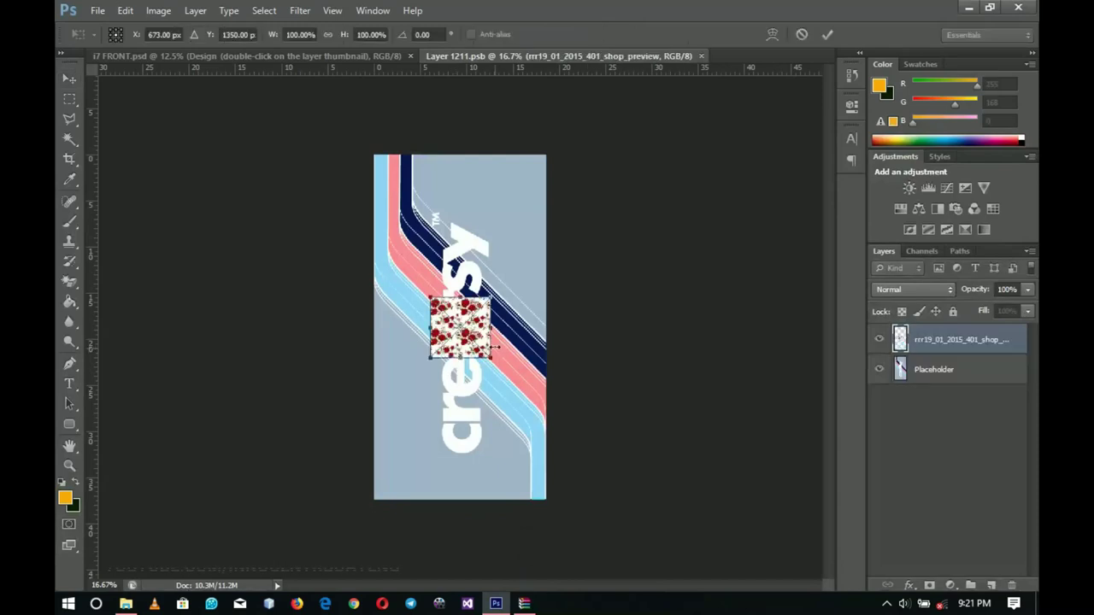
pyautogui.moveTo(494, 361); pyautogui.dragTo(607, 509)
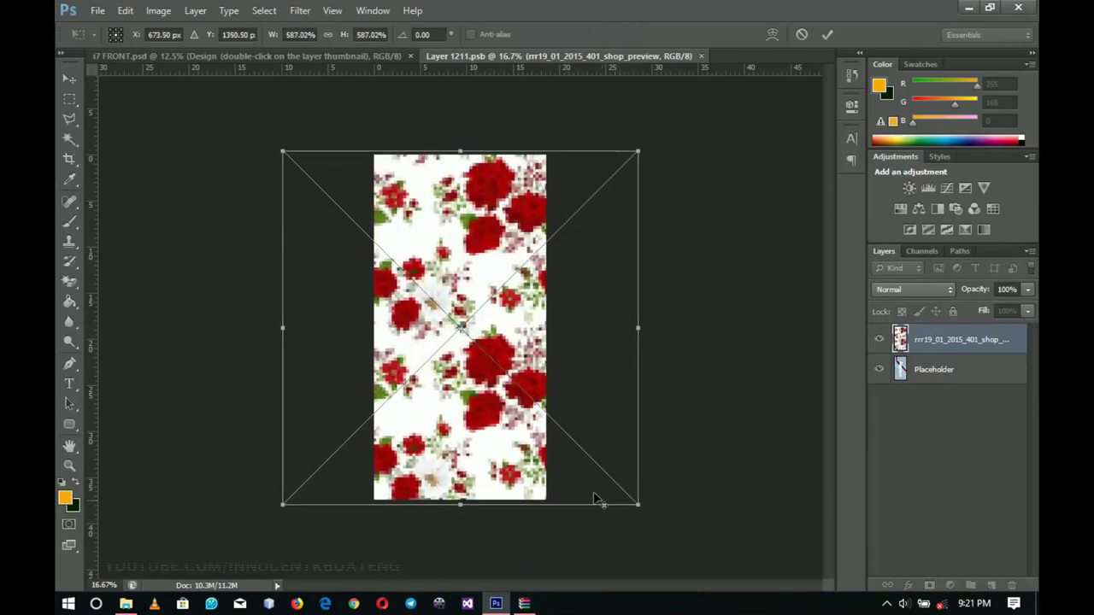
pyautogui.click(827, 34)
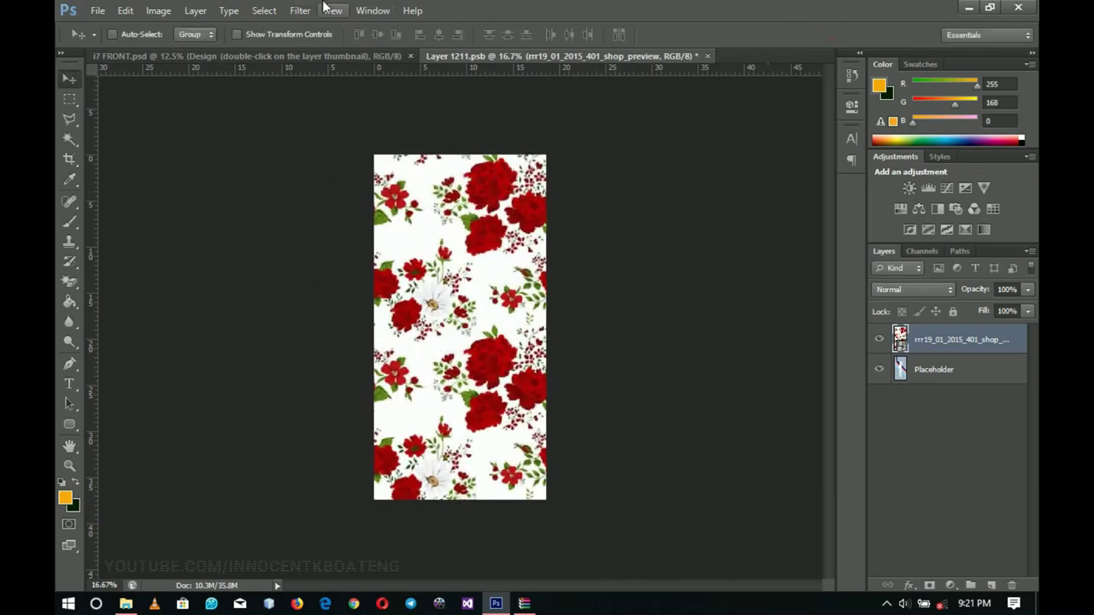
# Save the rose pattern into the mockup and reopen the Design smart object.
pyautogui.click(708, 55)
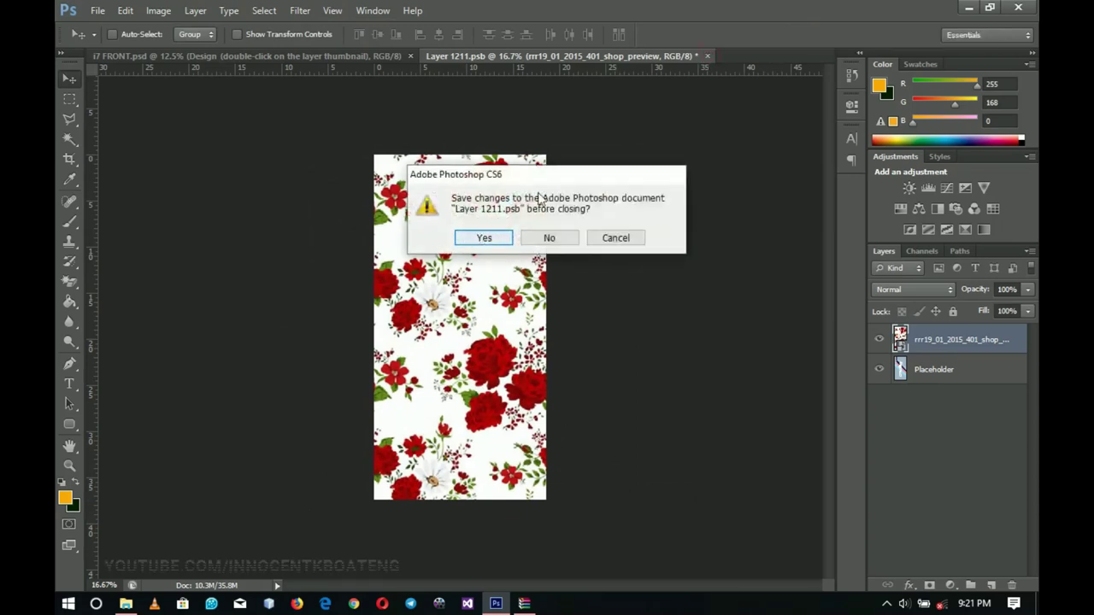
pyautogui.click(472, 239)
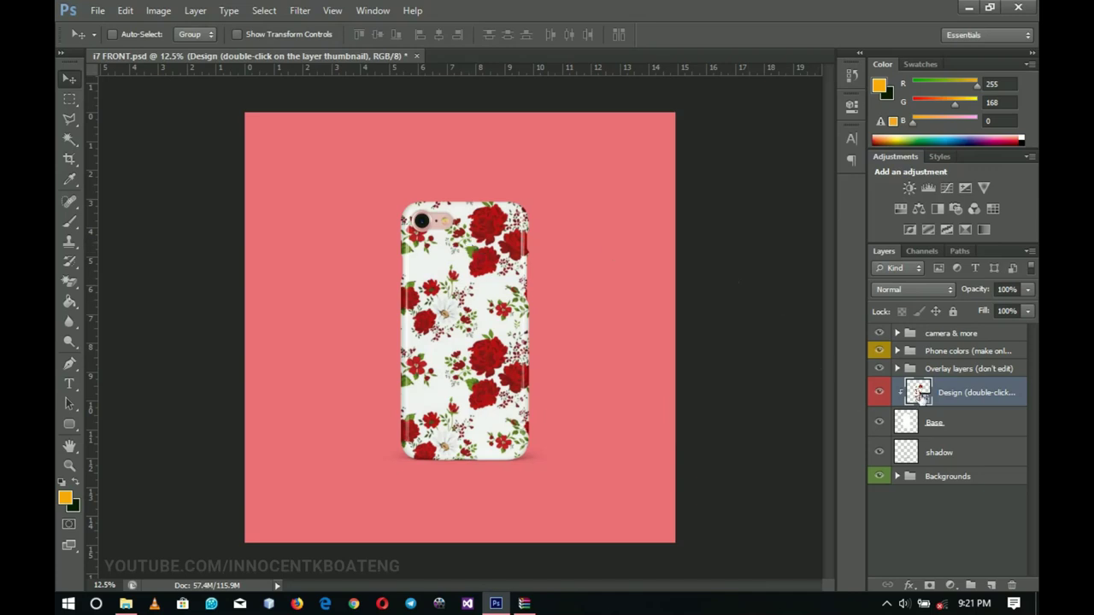
pyautogui.doubleClick(920, 393)
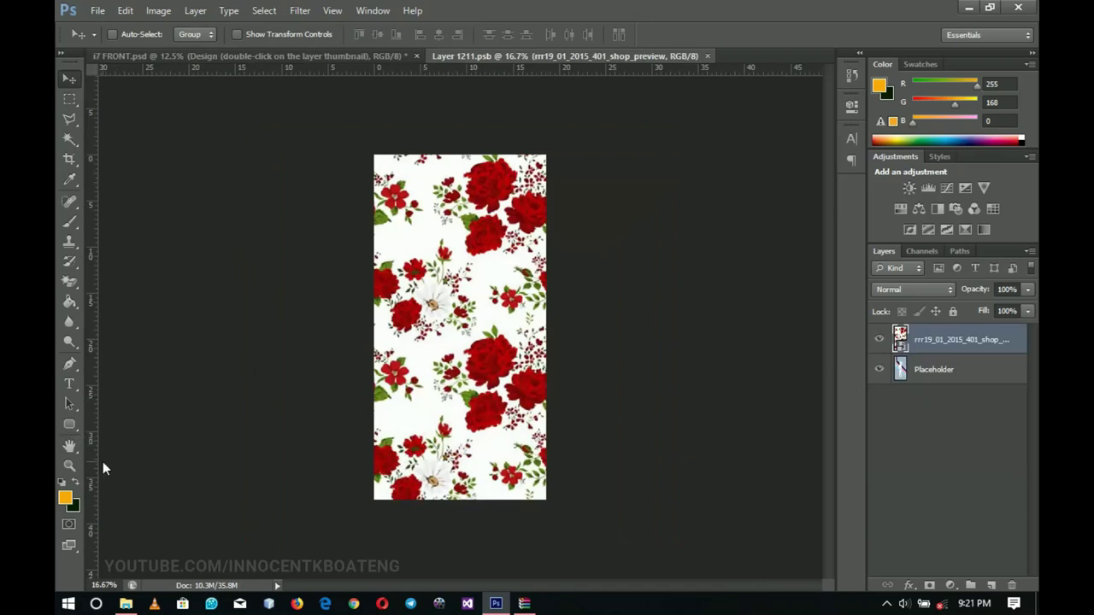
pyautogui.click(125, 604)
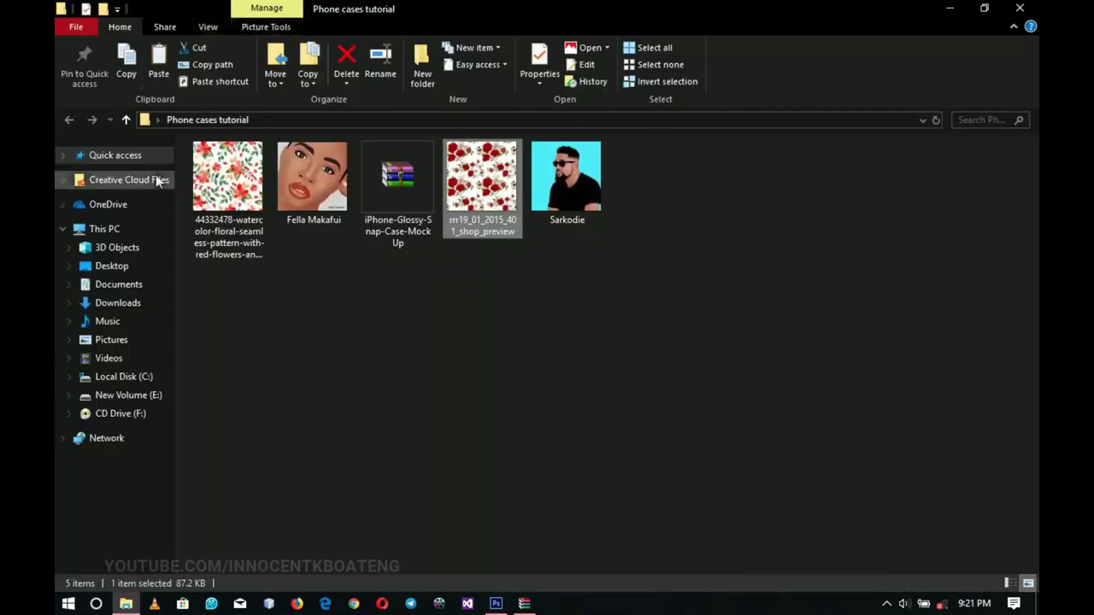
# Place the watercolour floral pattern, scale it to fill the design, and save it to the mockup.
pyautogui.moveTo(209, 183); pyautogui.dragTo(468, 376)
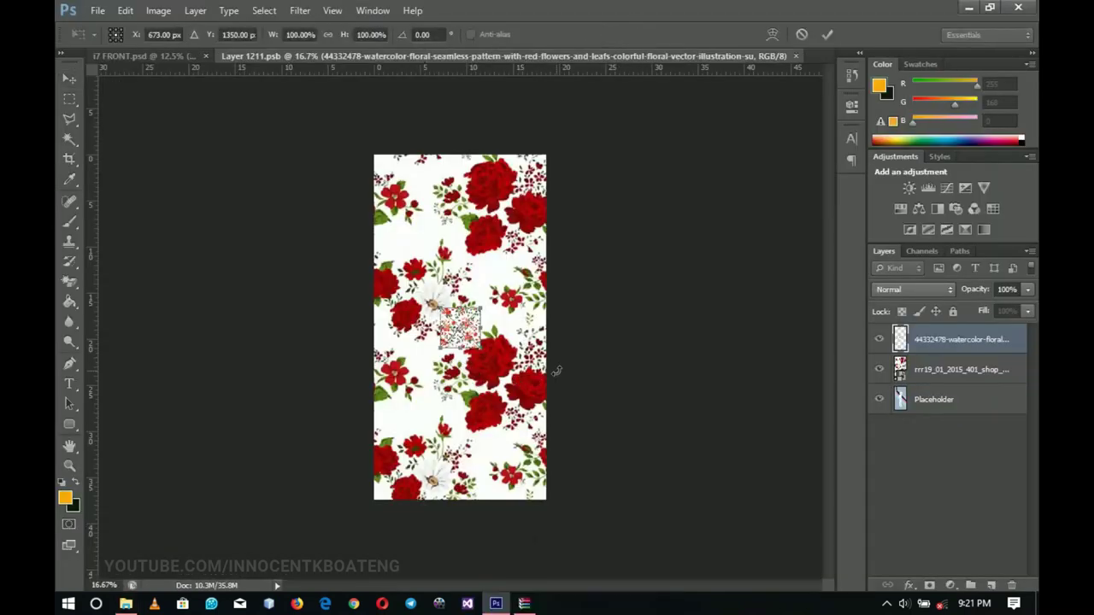
pyautogui.moveTo(481, 349); pyautogui.dragTo(616, 513)
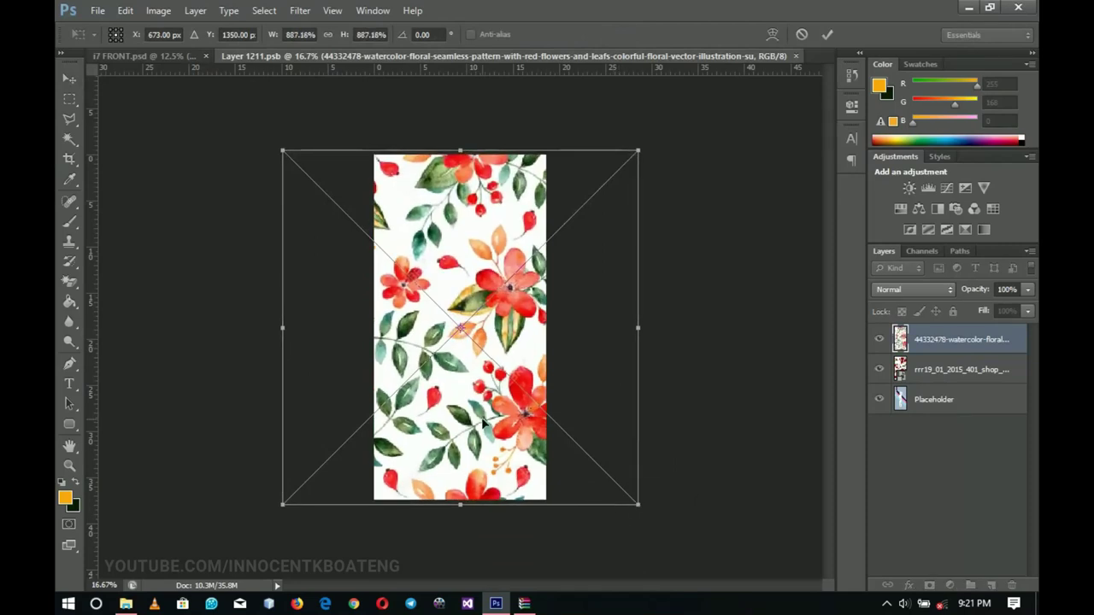
pyautogui.press('Return')
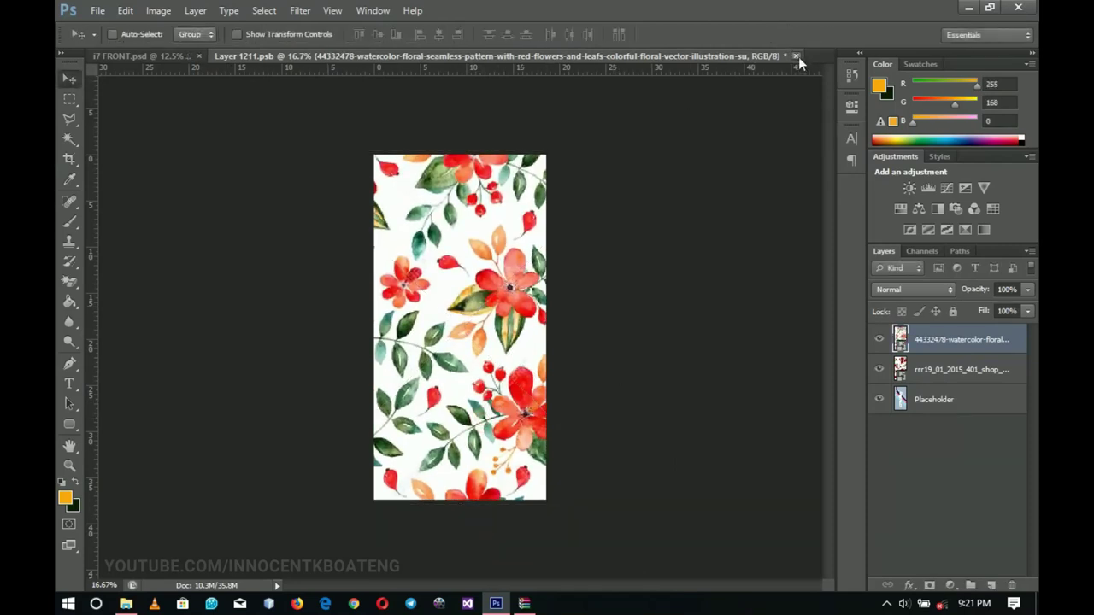
pyautogui.click(795, 56)
pyautogui.click(483, 238)
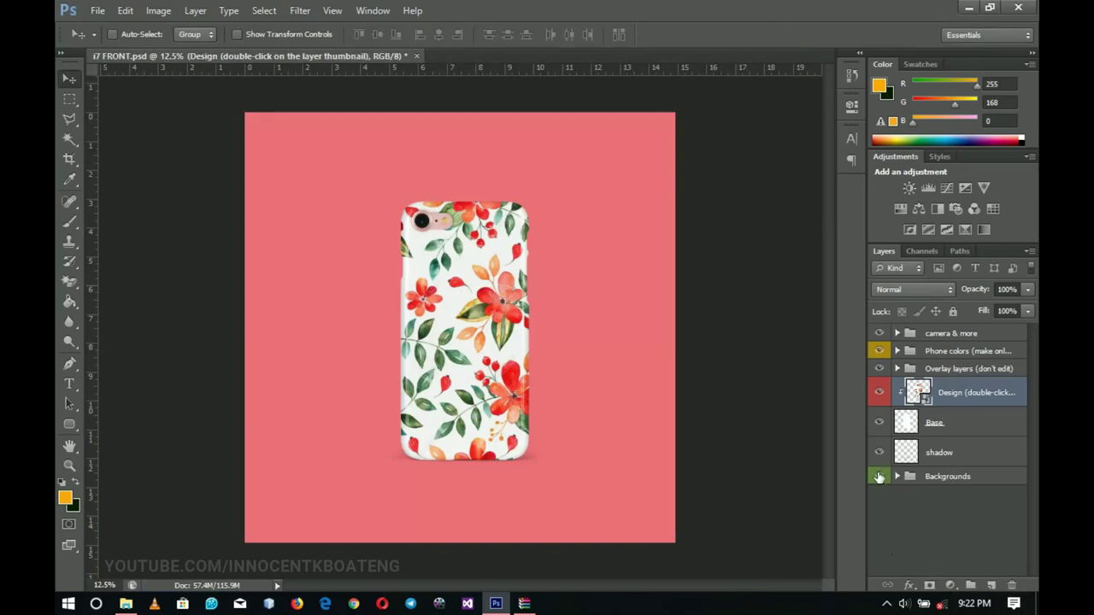
# Add a #00e4ff Solid Color fill layer above the Backgrounds group.
pyautogui.click(878, 477)
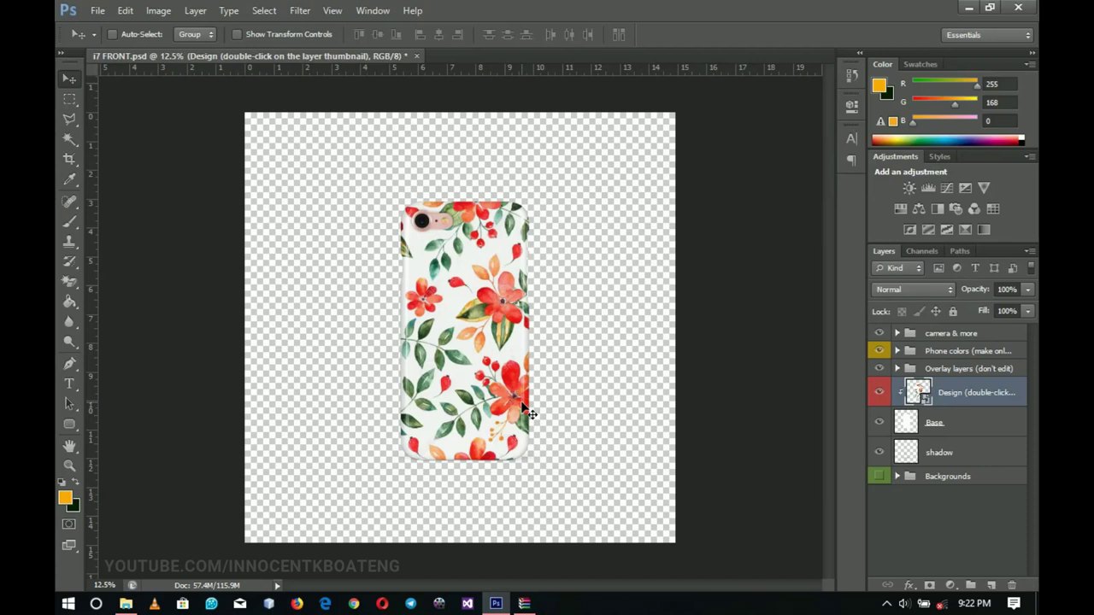
pyautogui.click(879, 476)
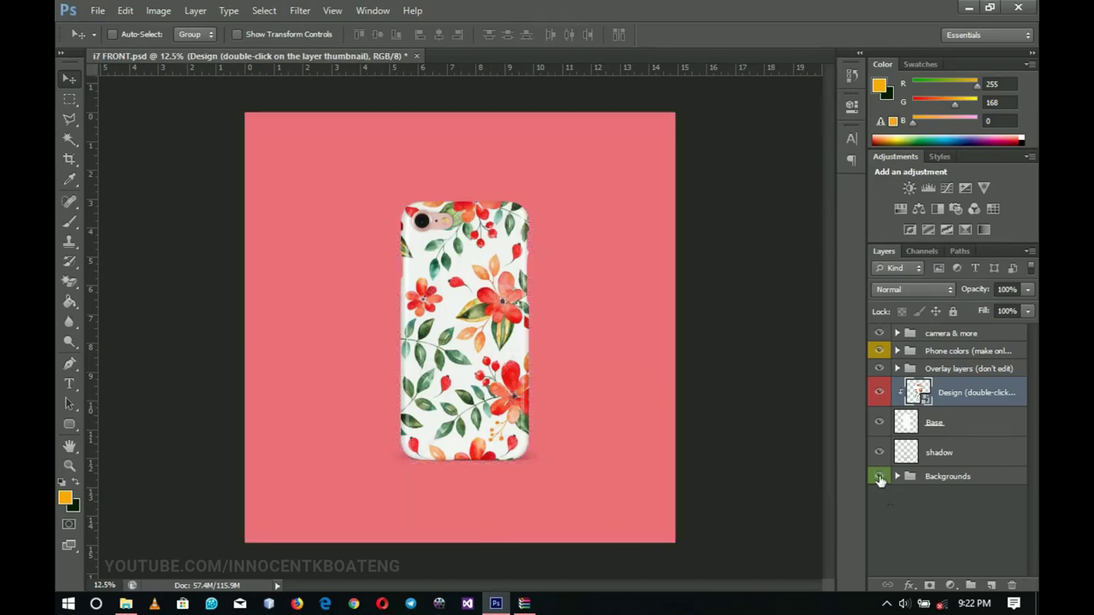
pyautogui.click(936, 477)
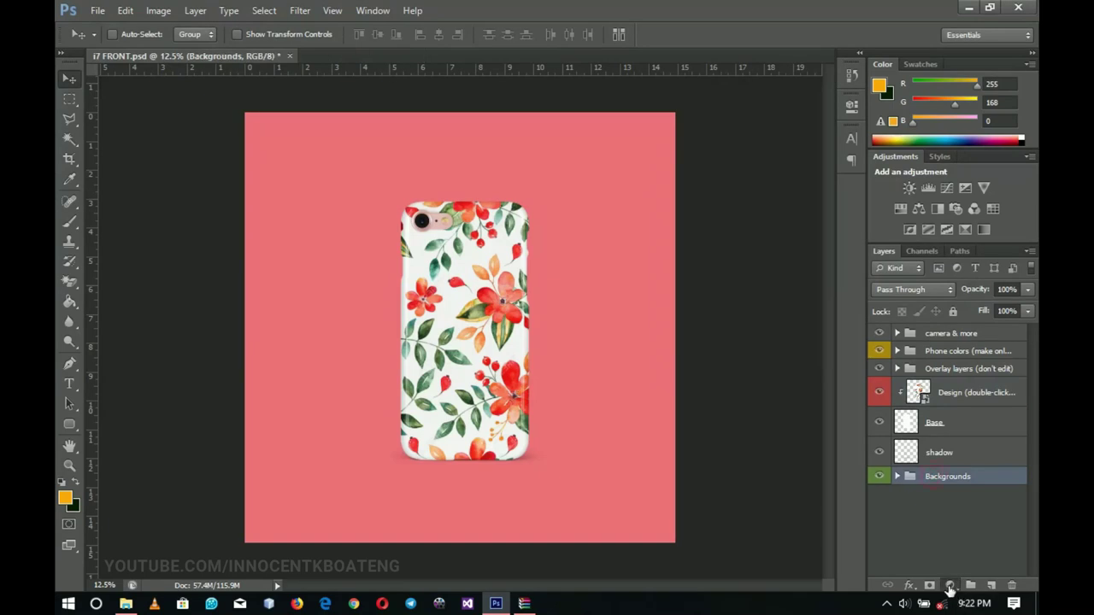
pyautogui.click(950, 588)
pyautogui.click(932, 252)
pyautogui.moveTo(774, 363)
pyautogui.mouseDown()
pyautogui.moveTo(787, 447)
pyautogui.moveTo(804, 451)
pyautogui.mouseUp()
pyautogui.moveTo(761, 417); pyautogui.dragTo(798, 353)
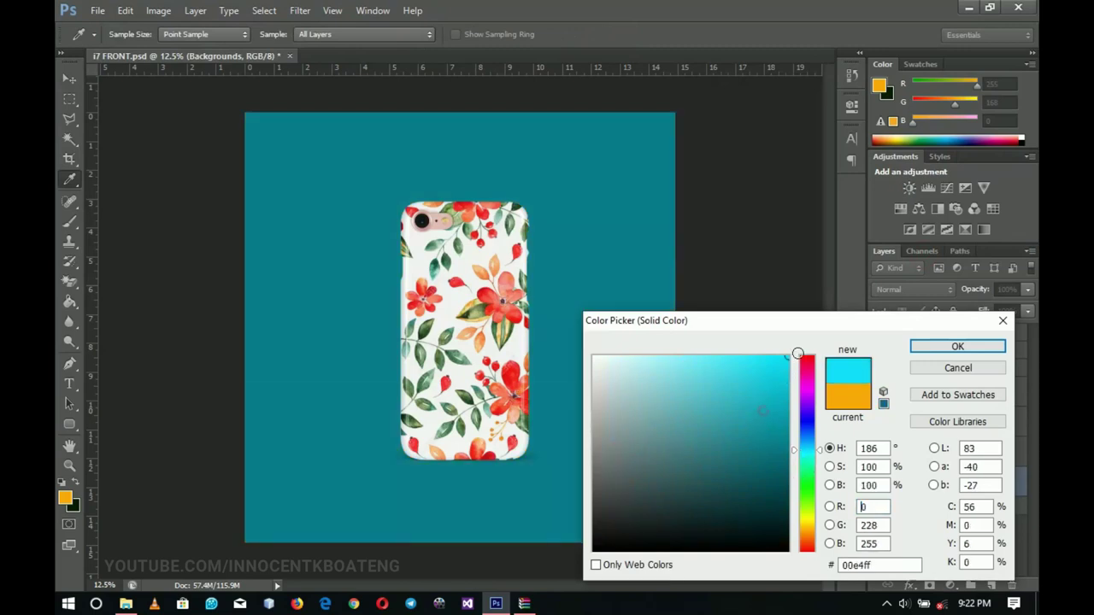
pyautogui.click(957, 346)
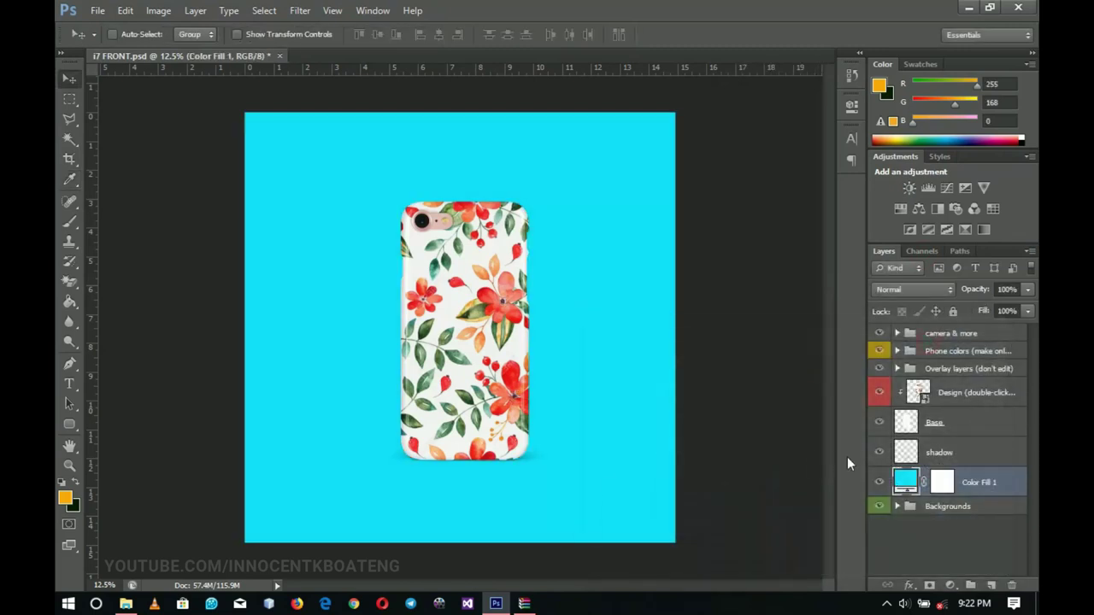
# Reopen the Design smart object for editing.
pyautogui.click(923, 398)
pyautogui.doubleClick(923, 398)
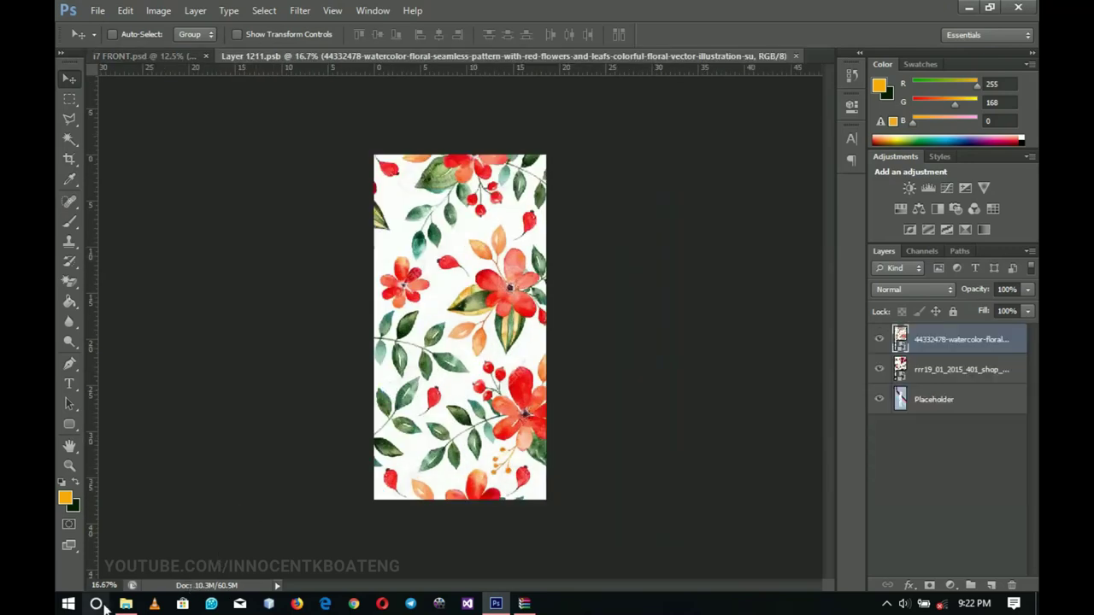
pyautogui.click(126, 603)
# Place the woman's portrait and scale it to about 425%, positioned over the floral design.
pyautogui.moveTo(331, 181); pyautogui.dragTo(467, 445)
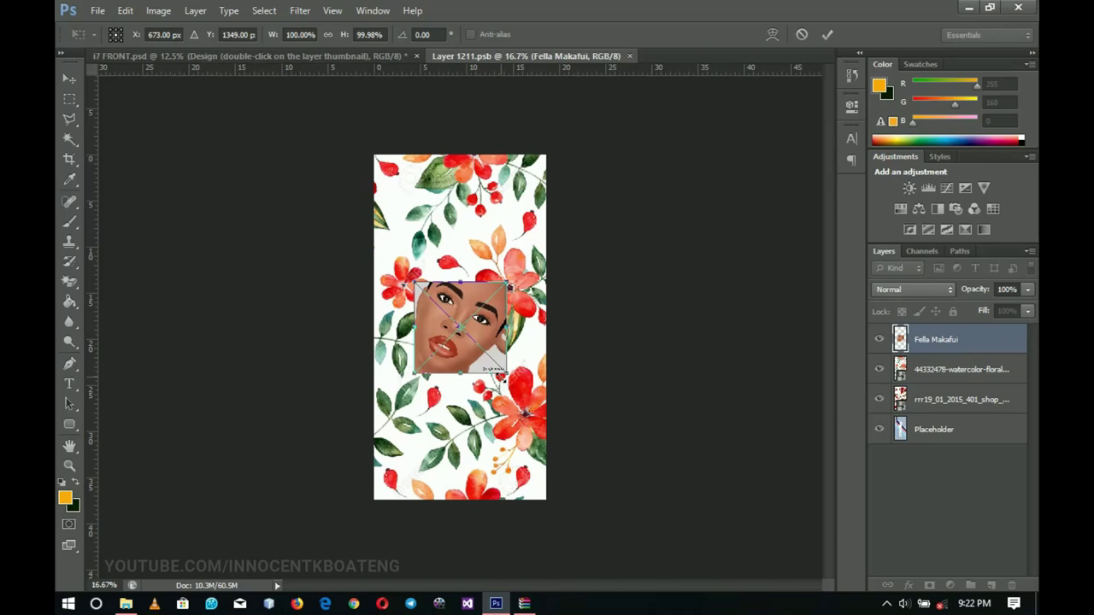
pyautogui.moveTo(506, 374); pyautogui.dragTo(629, 521)
pyautogui.moveTo(491, 430); pyautogui.dragTo(529, 436)
pyautogui.moveTo(677, 505); pyautogui.dragTo(701, 529)
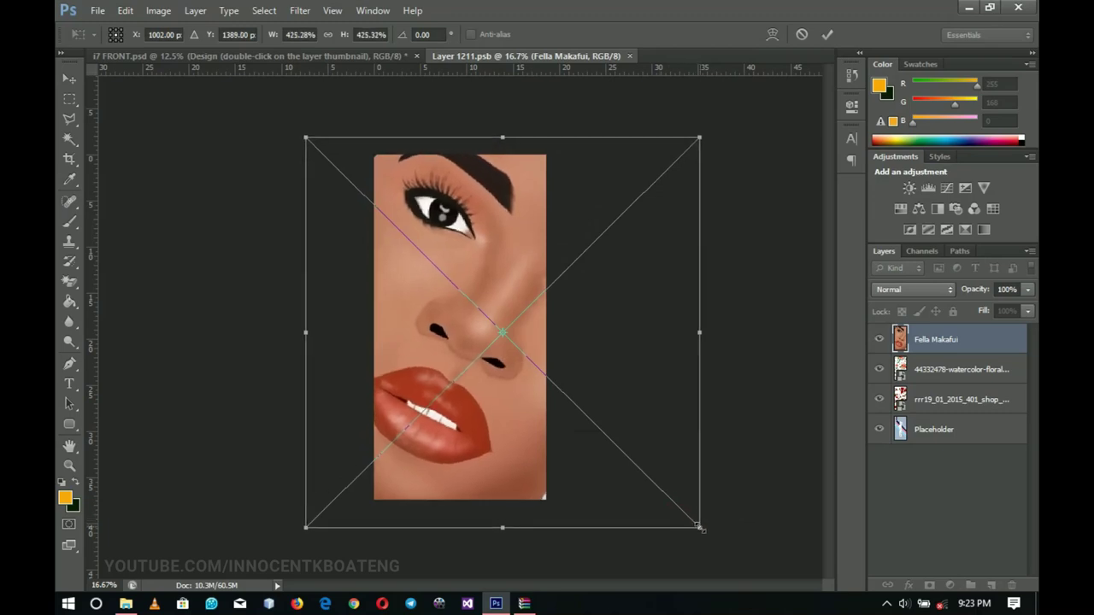
pyautogui.moveTo(464, 436)
pyautogui.mouseDown()
pyautogui.moveTo(475, 450)
pyautogui.moveTo(471, 442)
pyautogui.mouseUp()
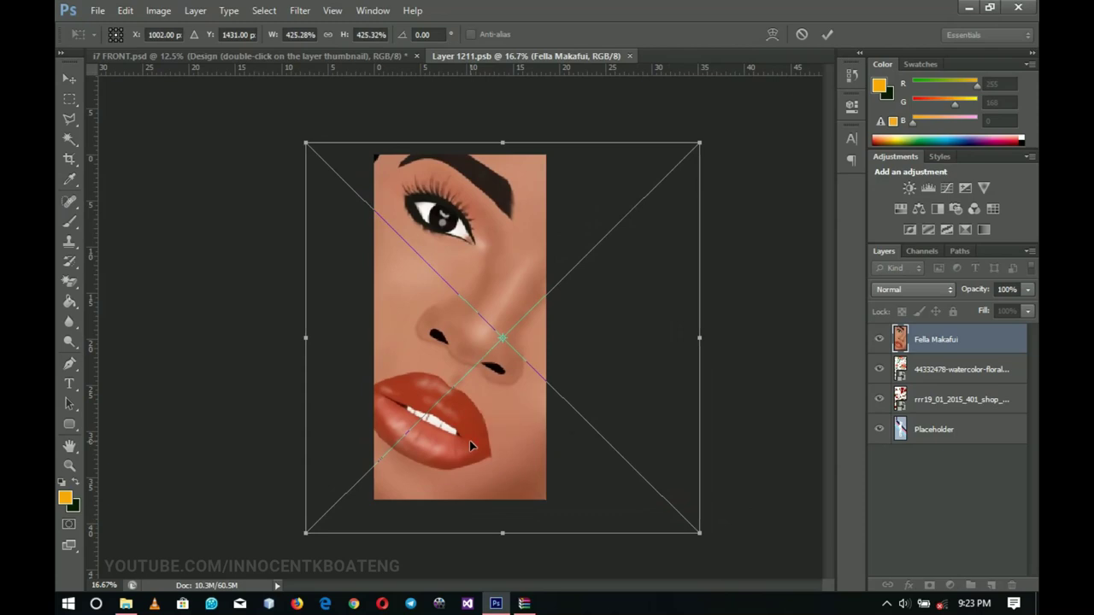
pyautogui.press('Return')
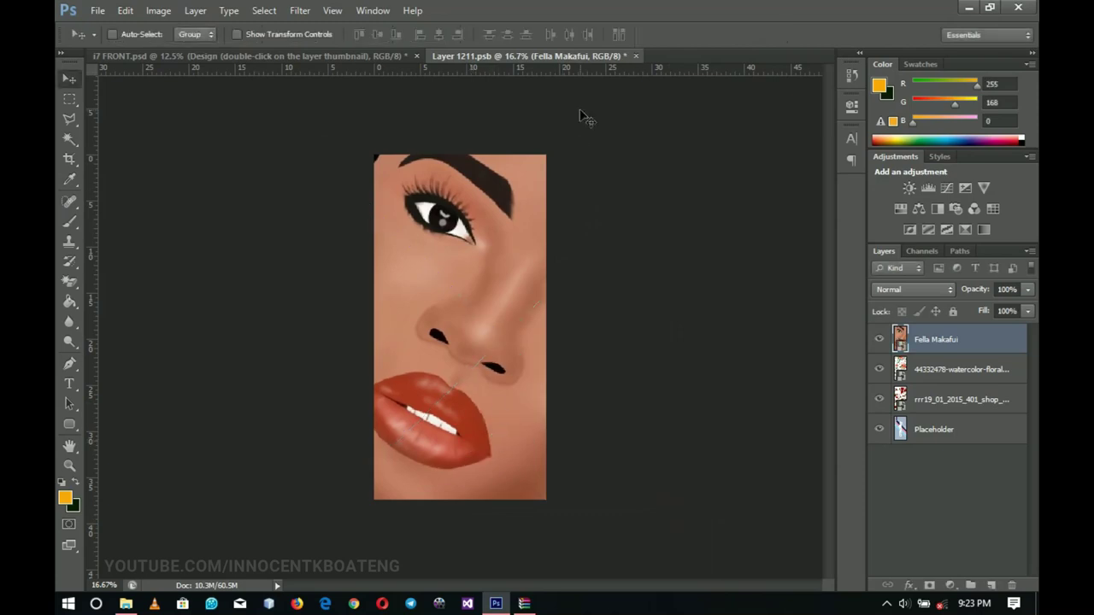
# Save the portrait design to the mockup and zoom in to inspect it on the case.
pyautogui.click(635, 56)
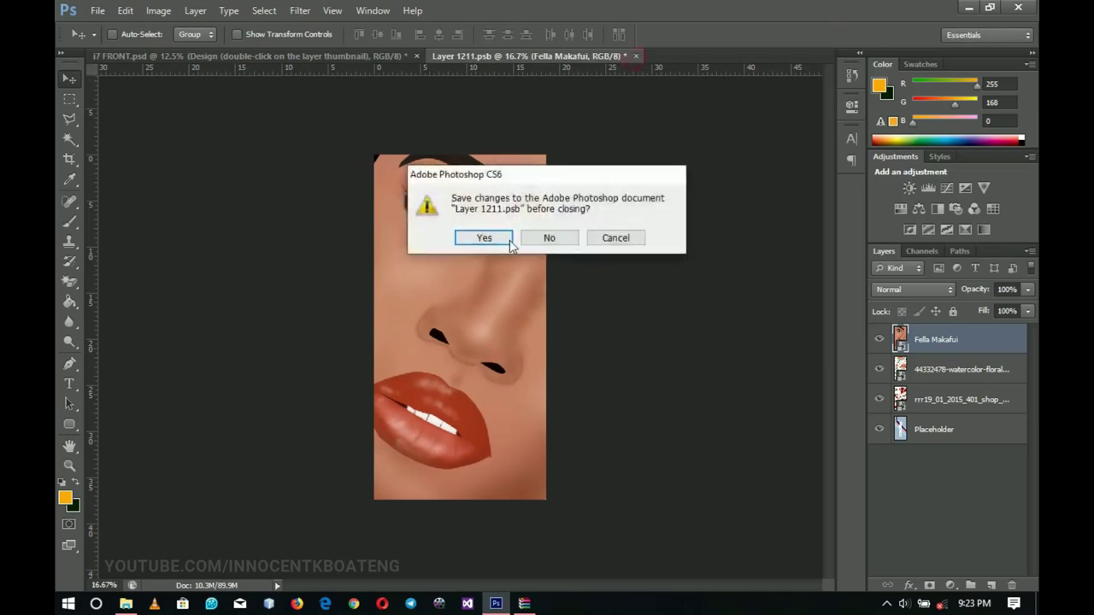
pyautogui.click(484, 238)
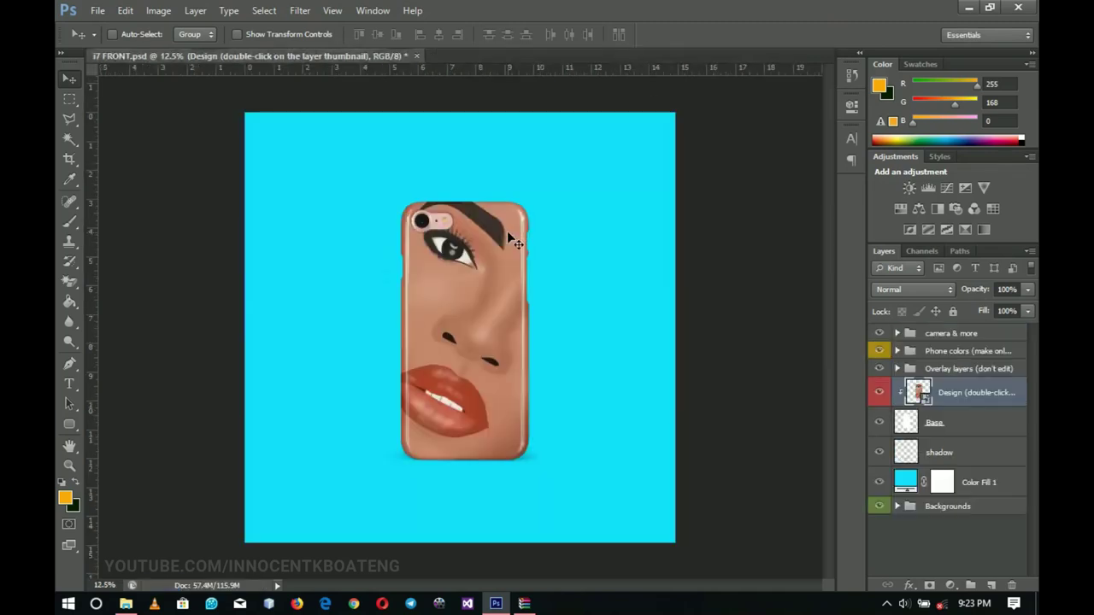
pyautogui.press('z')
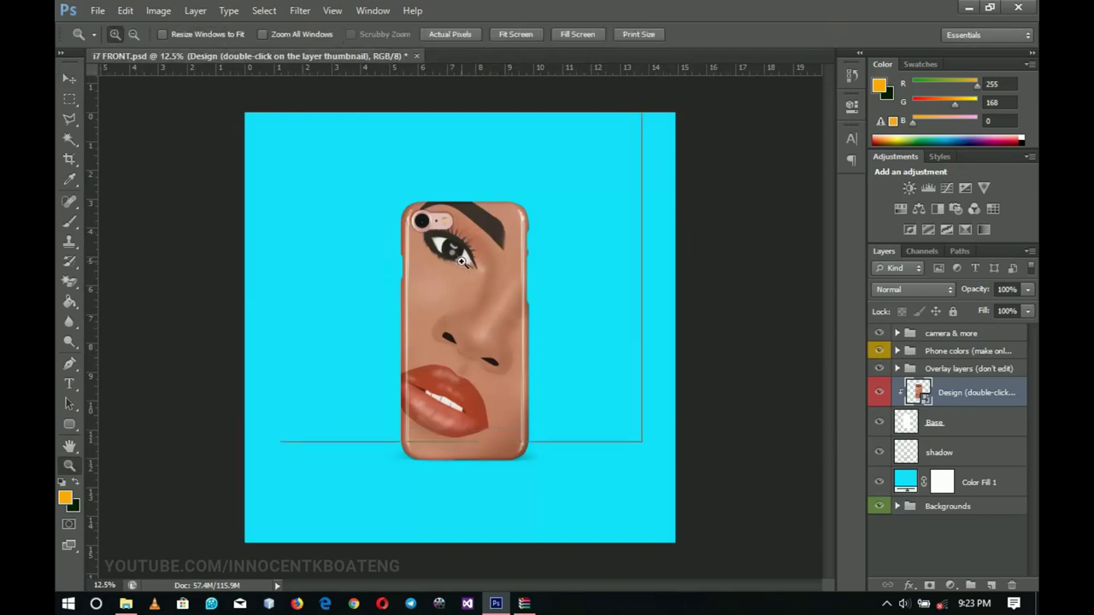
pyautogui.click(476, 289)
pyautogui.hotkey('ctrl', '-')
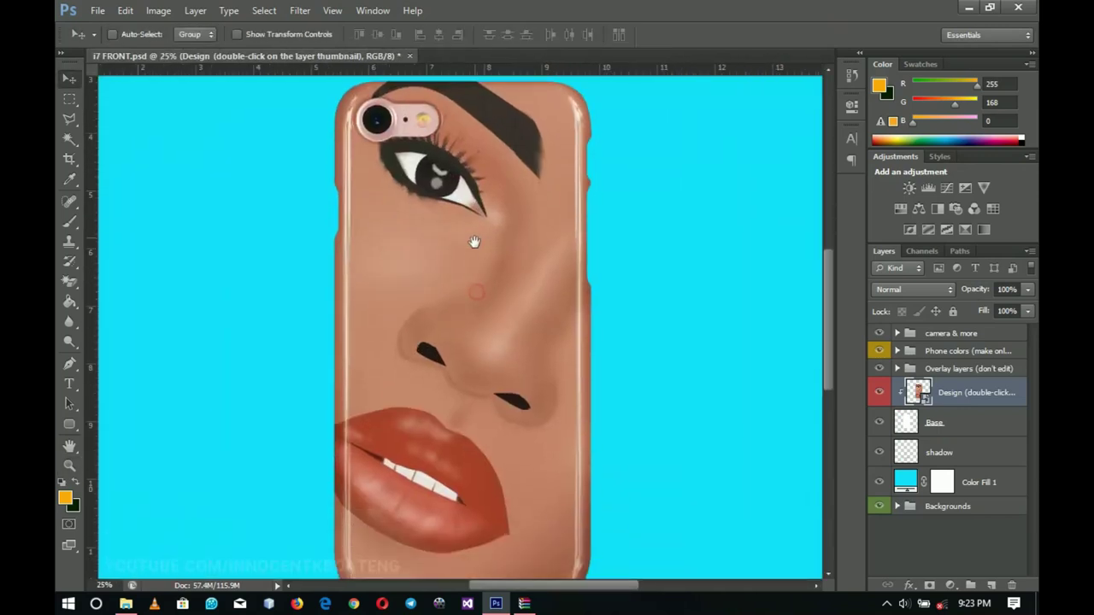
pyautogui.hotkey('ctrl', '-')
pyautogui.hotkey('ctrl', '+')
pyautogui.hotkey('ctrl', '+')
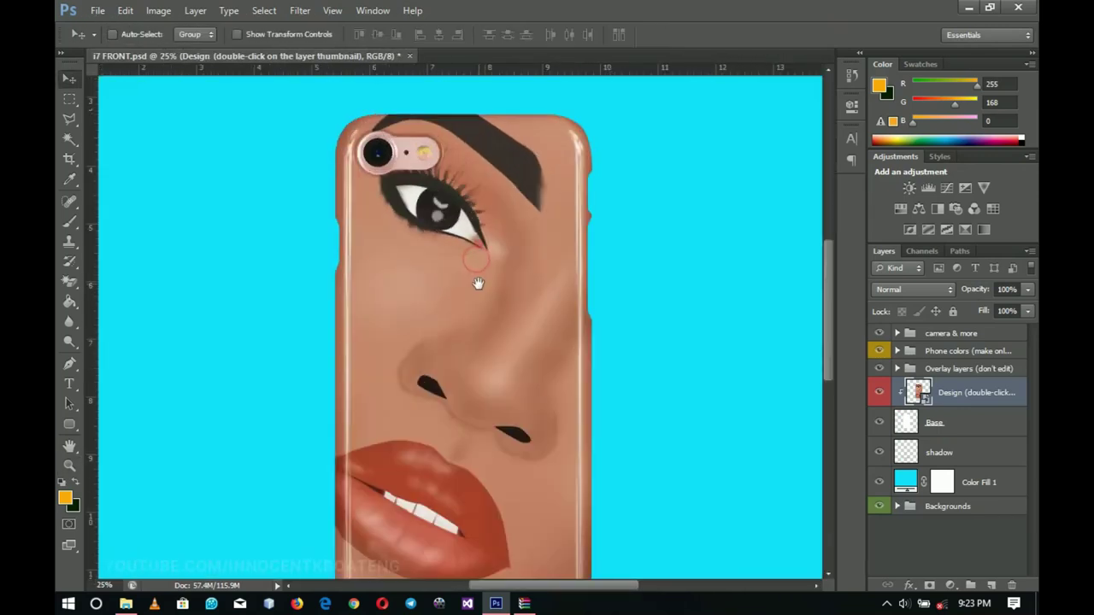
pyautogui.hotkey('ctrl', '-')
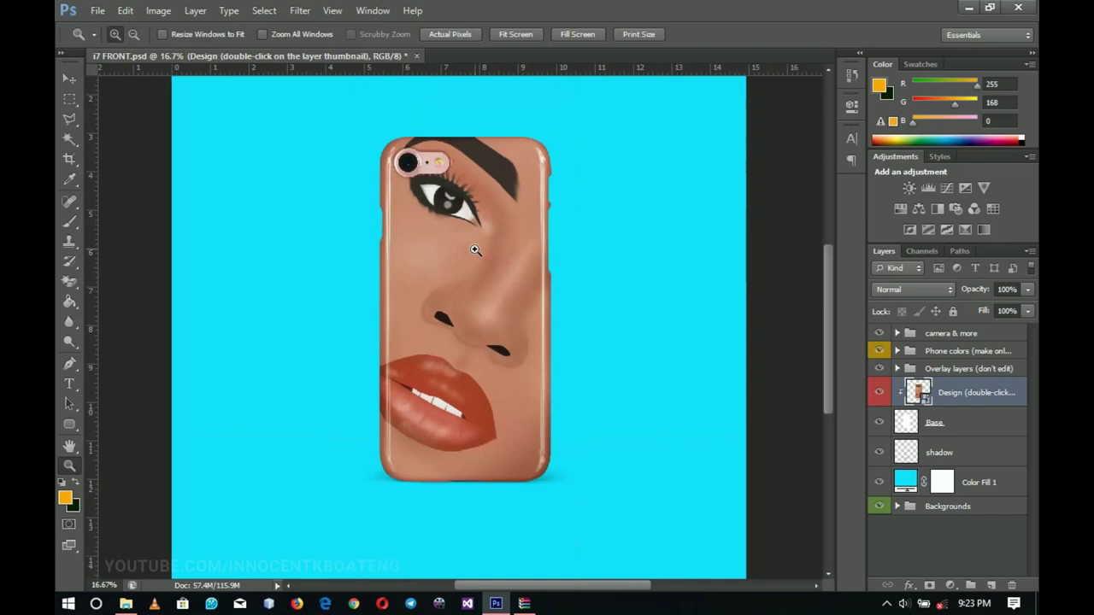
# Fit the canvas on screen and reopen the Design smart object.
pyautogui.rightClick(475, 250)
pyautogui.click(494, 259)
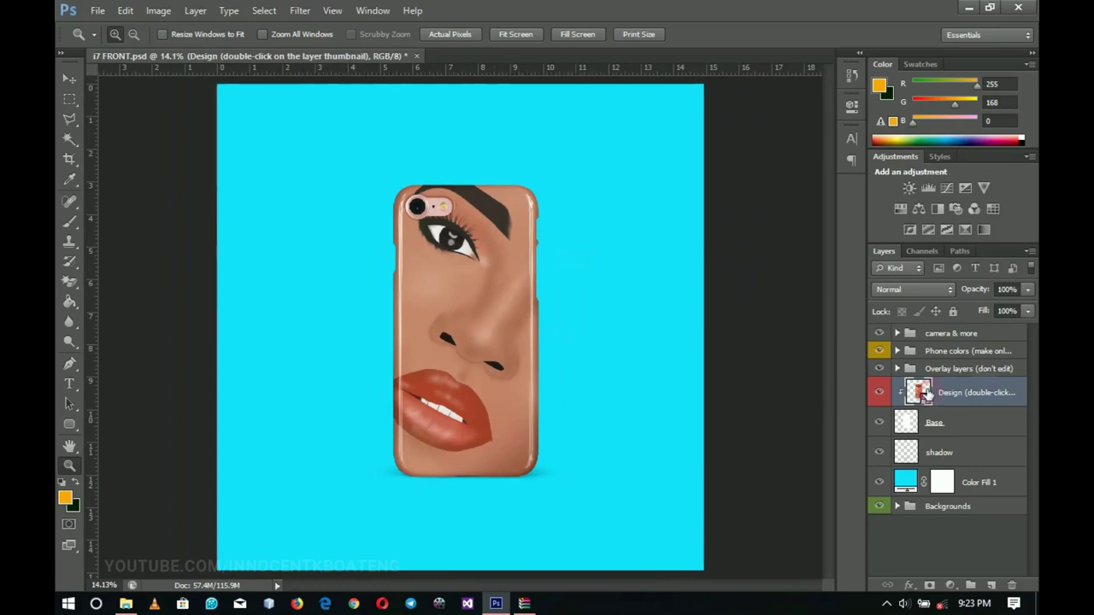
pyautogui.doubleClick(929, 405)
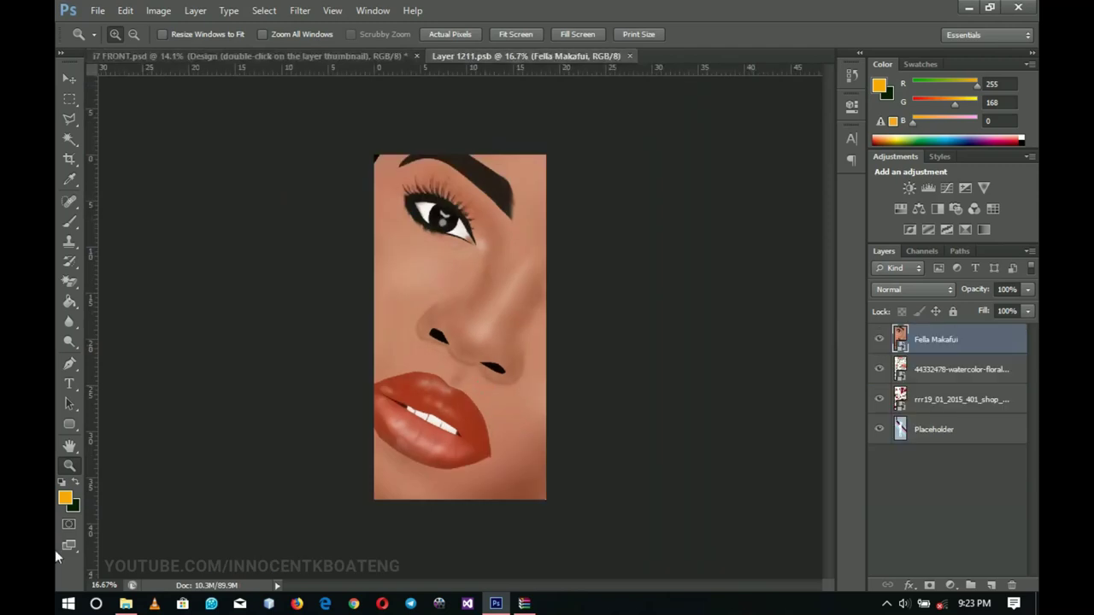
# Drag the sunglasses portrait from File Explorer into Layer 1211.psb and scale it to 378%.
pyautogui.click(126, 603)
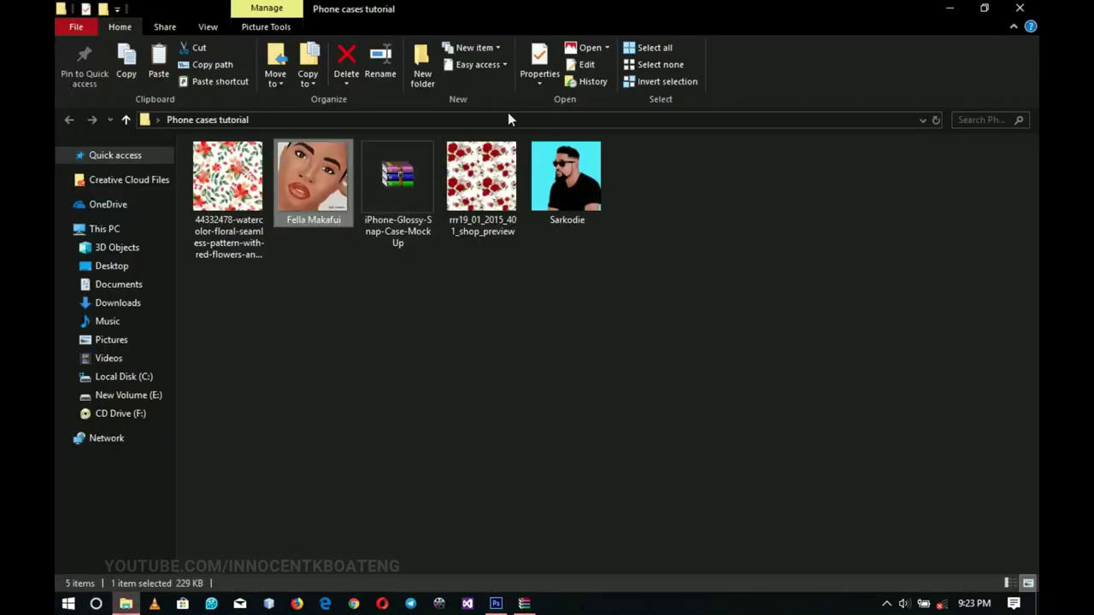
pyautogui.moveTo(566, 179); pyautogui.dragTo(578, 362)
pyautogui.moveTo(509, 373); pyautogui.dragTo(642, 509)
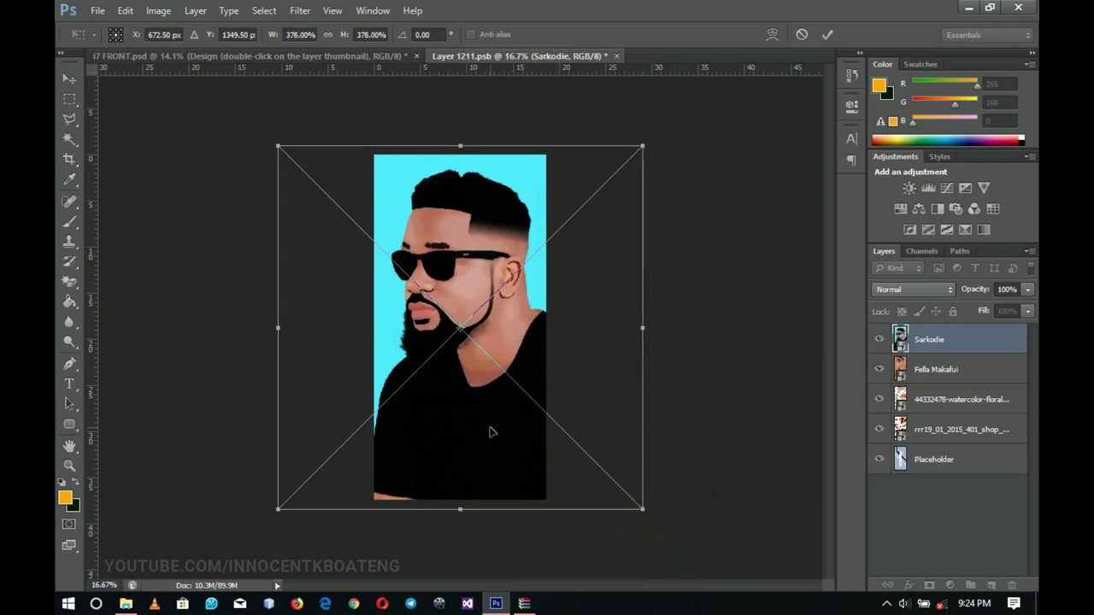
# Commit the portrait, nudge it slightly down, save Layer 1211.psb, and zoom out on the mockup.
pyautogui.press('Return')
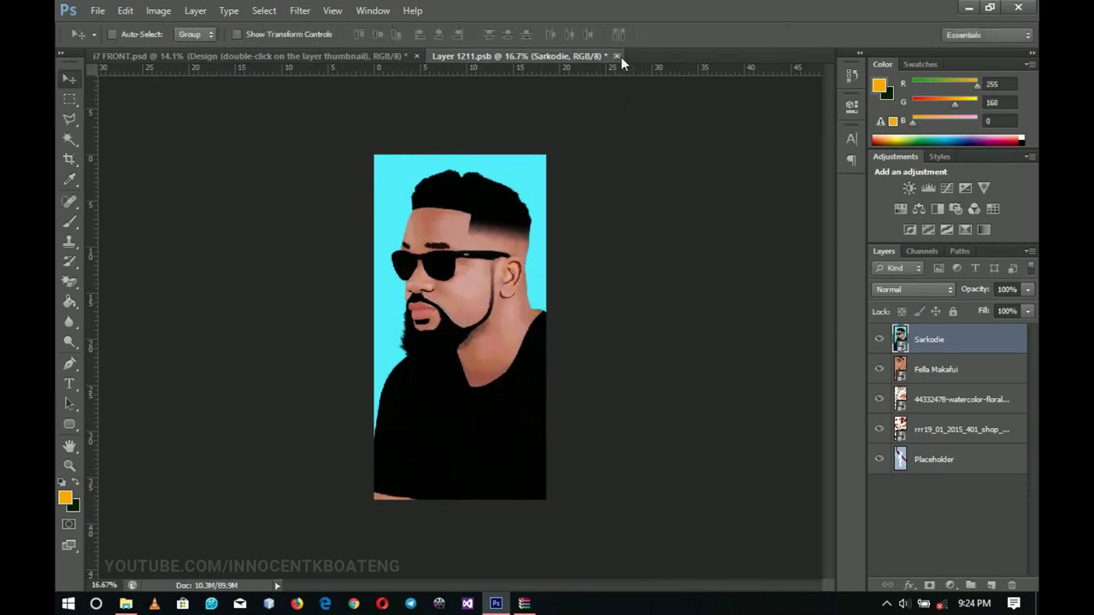
pyautogui.moveTo(416, 320); pyautogui.dragTo(418, 331)
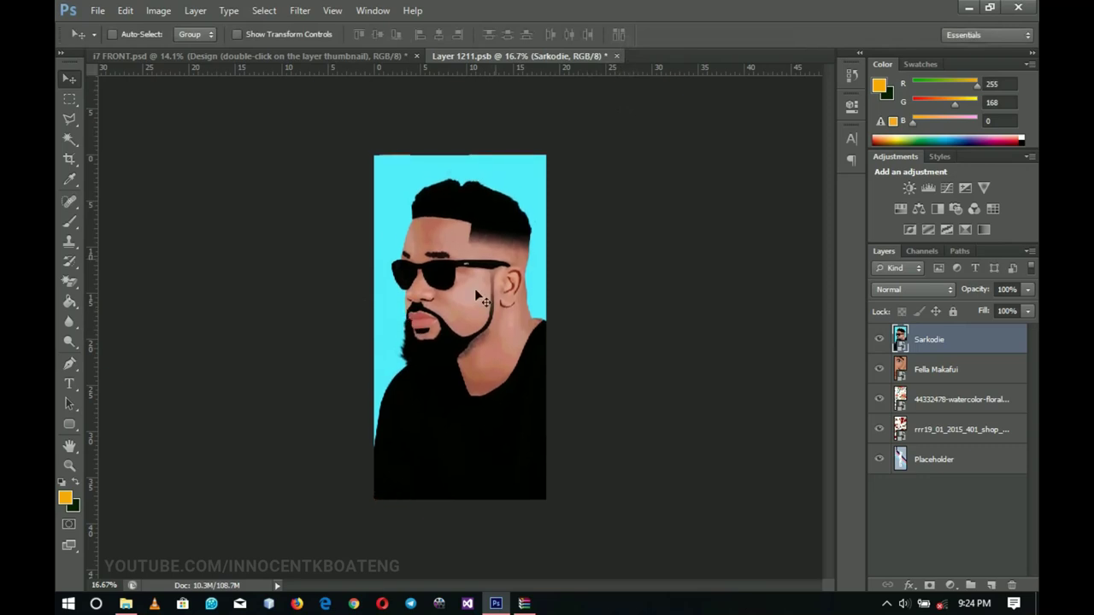
pyautogui.click(615, 56)
pyautogui.click(478, 238)
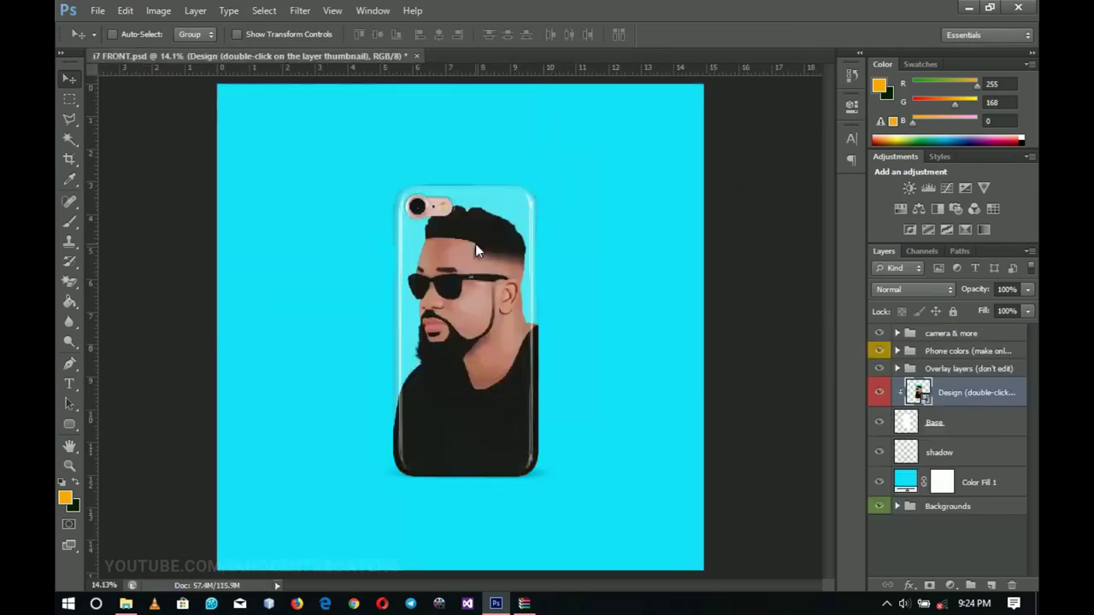
pyautogui.press('z')
pyautogui.keyDown('alt'); pyautogui.click(476, 303); pyautogui.keyUp('alt')
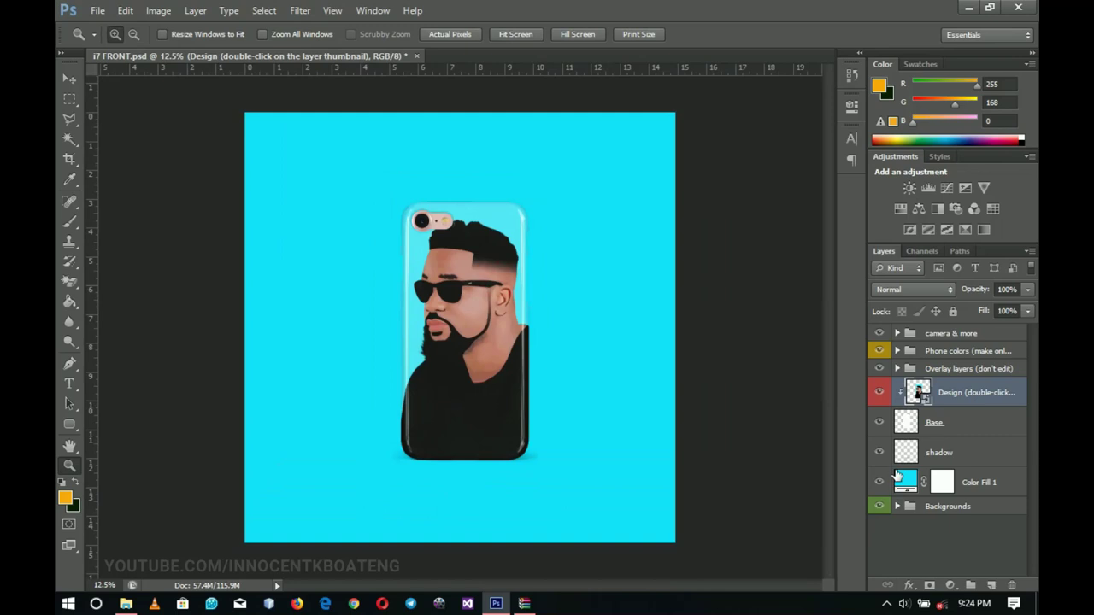
# Recolour Color Fill 1 to magenta ff0072, then hide the Backgrounds group.
pyautogui.doubleClick(904, 485)
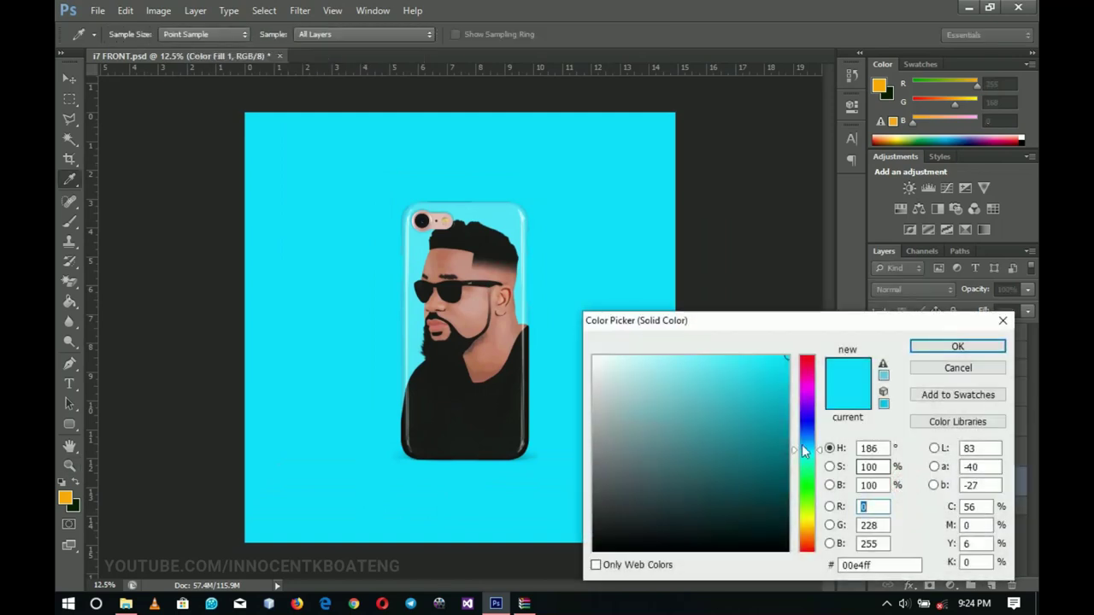
pyautogui.moveTo(804, 496); pyautogui.dragTo(808, 482)
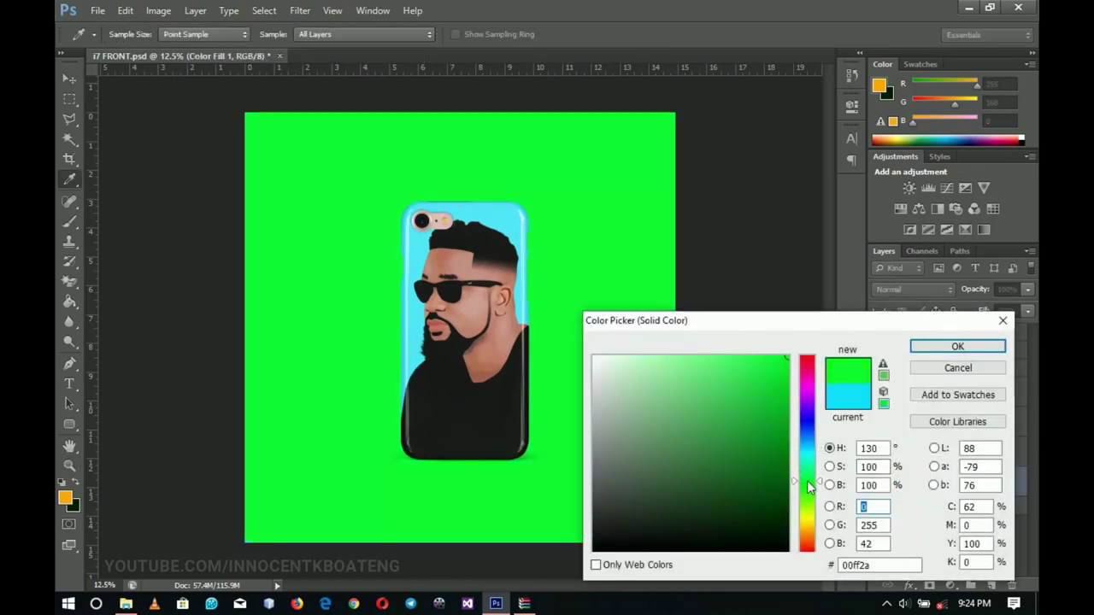
pyautogui.click(809, 525)
pyautogui.moveTo(805, 526); pyautogui.dragTo(806, 371)
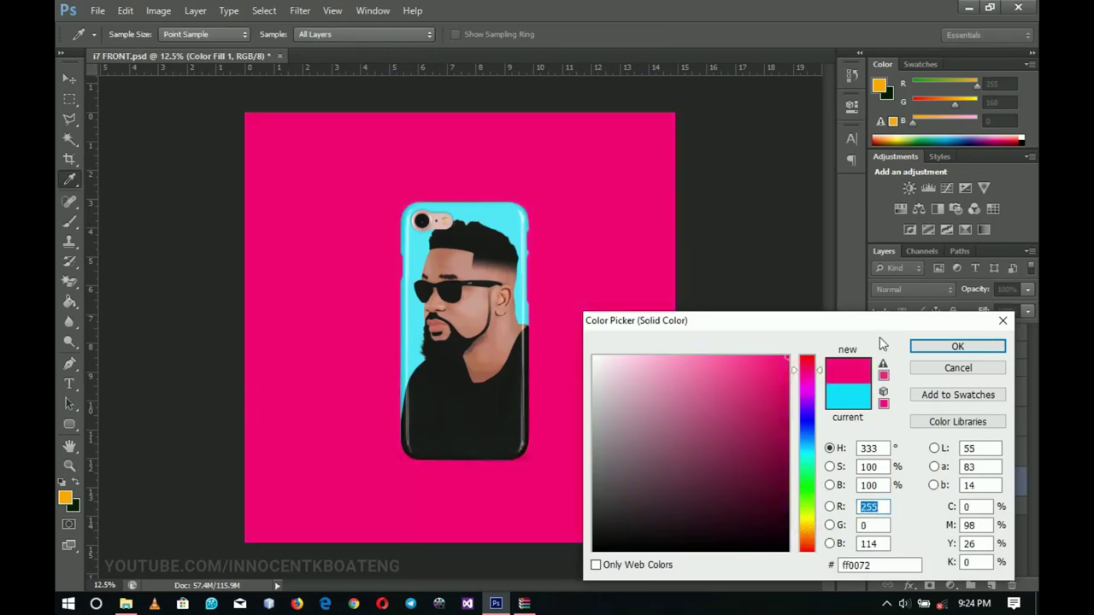
pyautogui.click(959, 347)
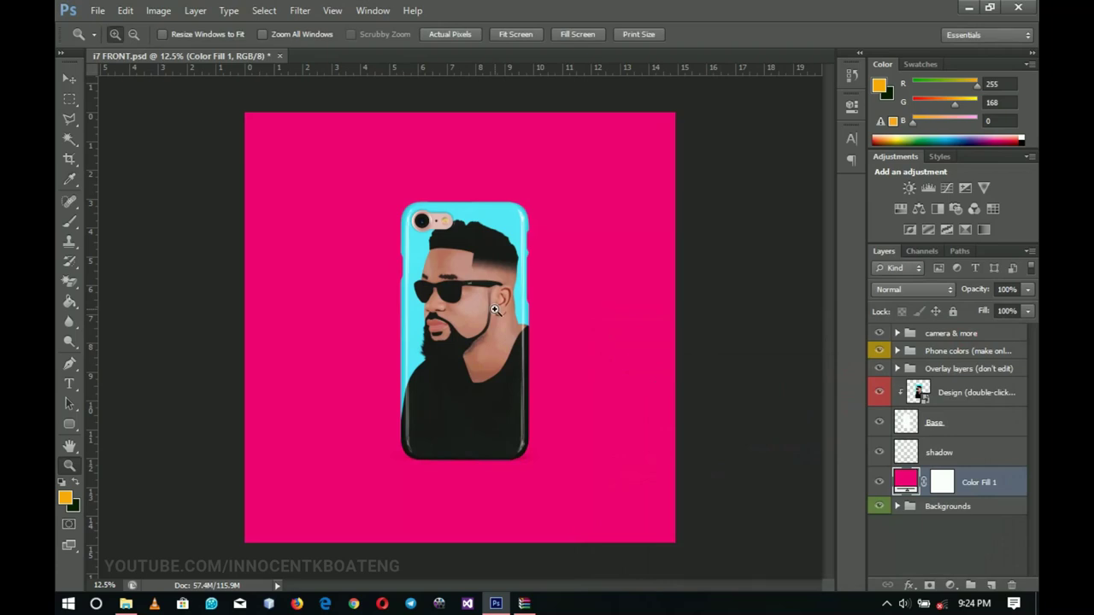
pyautogui.click(878, 506)
# Hide Color Fill 1 and save the mockup as a transparent PNG, i7 FRONT.png, on the Desktop.
pyautogui.click(878, 482)
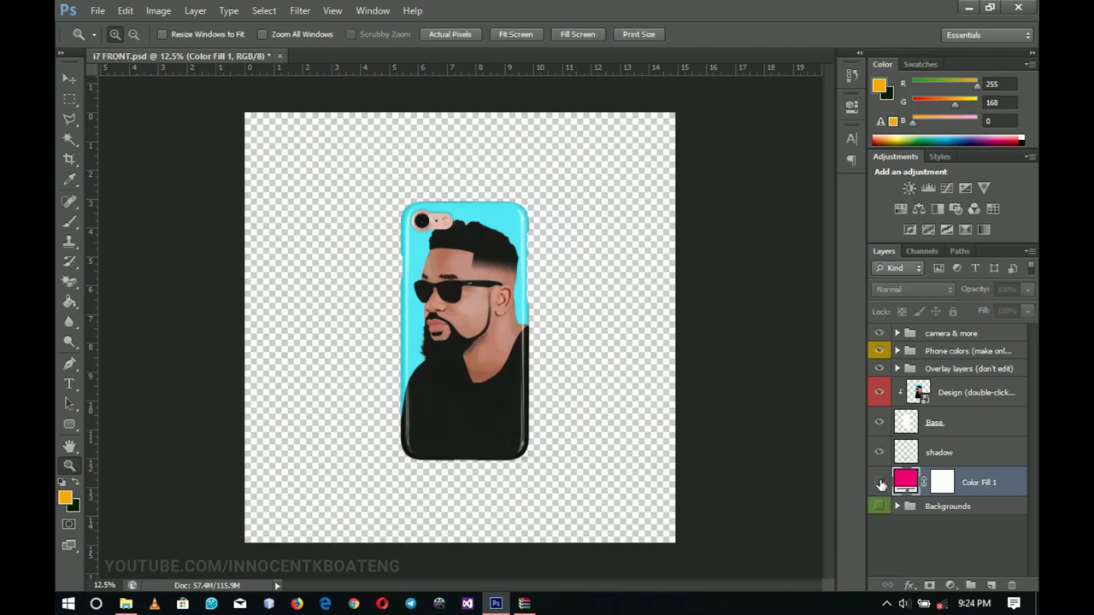
pyautogui.click(98, 11)
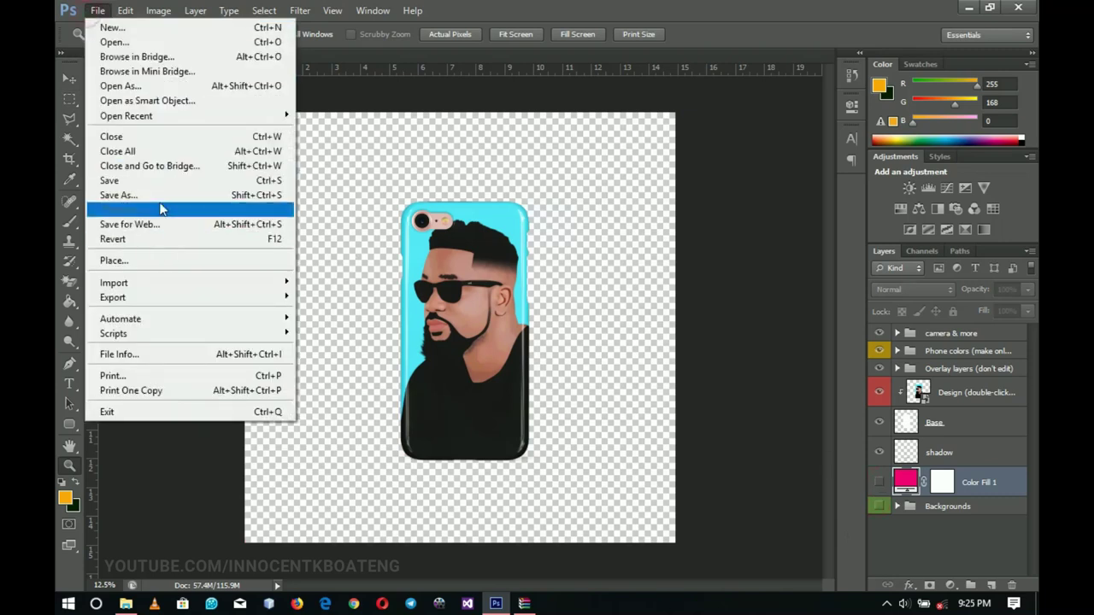
pyautogui.click(163, 195)
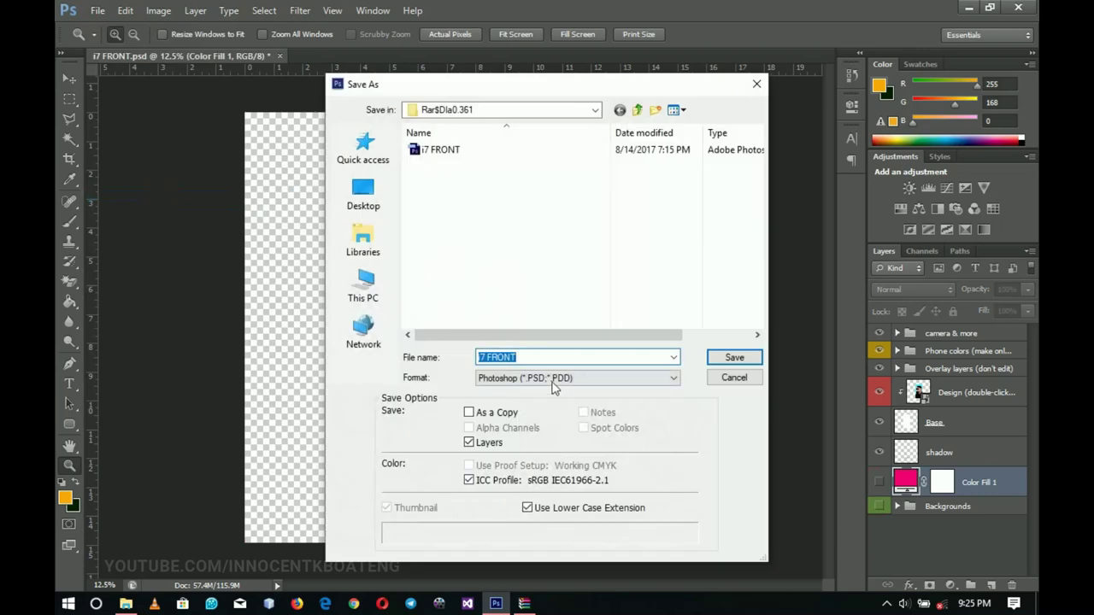
pyautogui.click(555, 378)
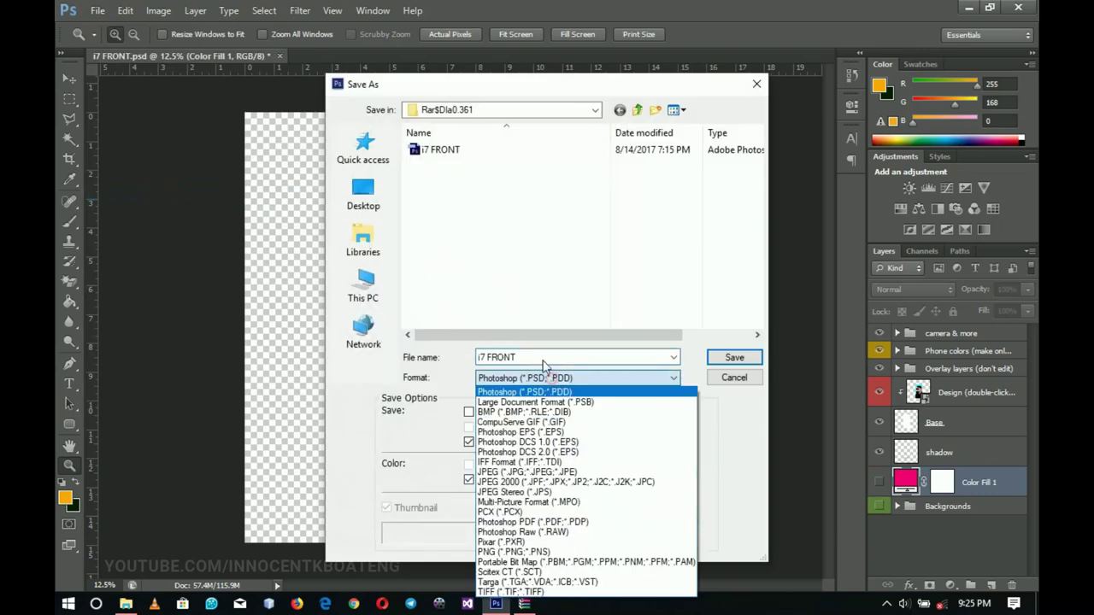
pyautogui.click(538, 552)
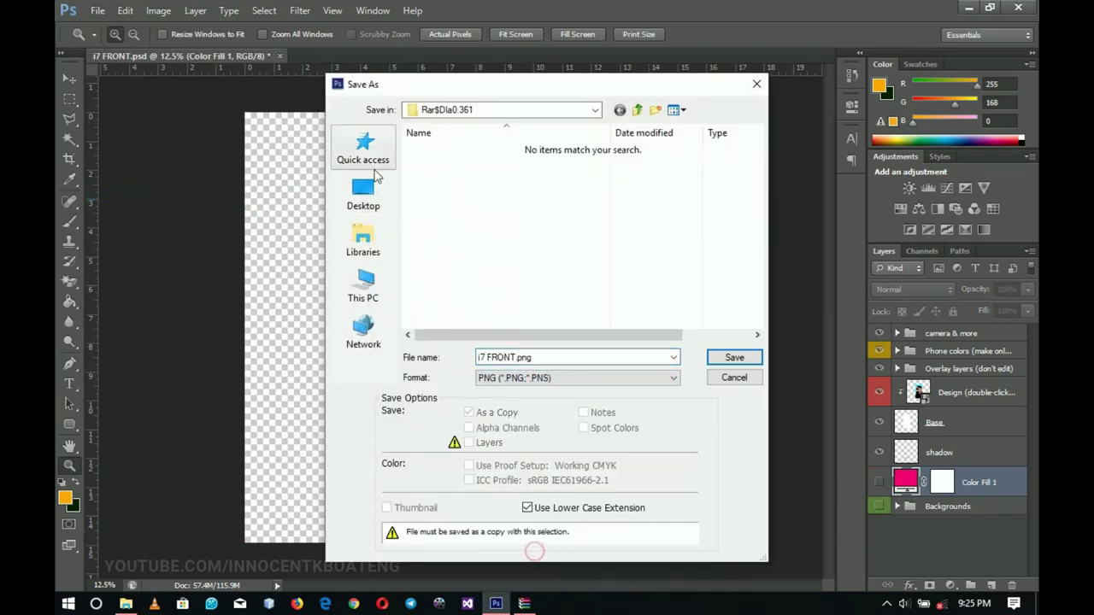
pyautogui.click(364, 193)
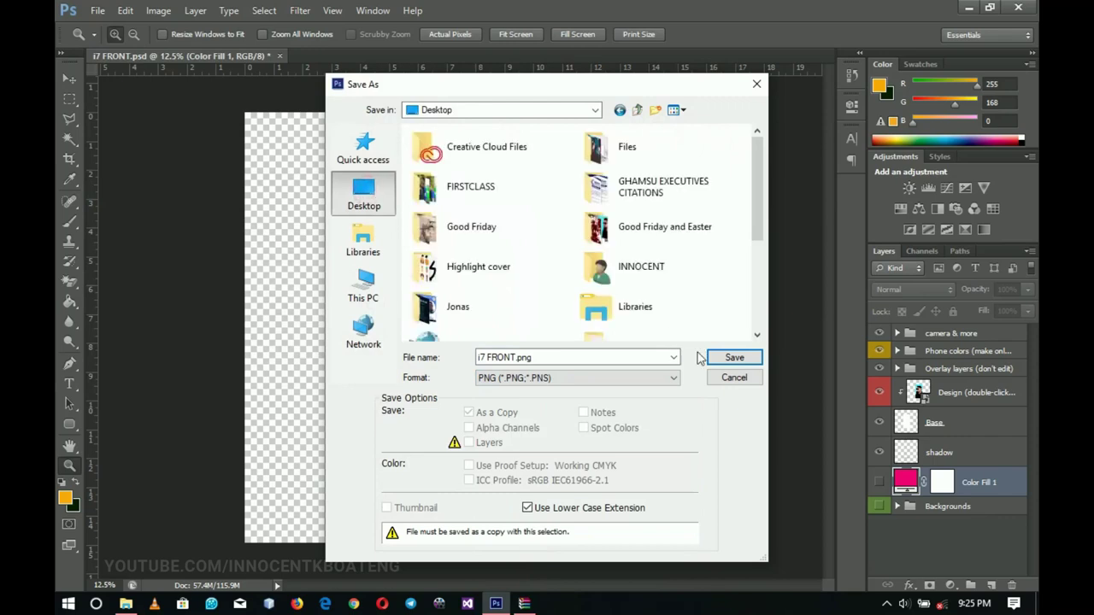
pyautogui.click(733, 378)
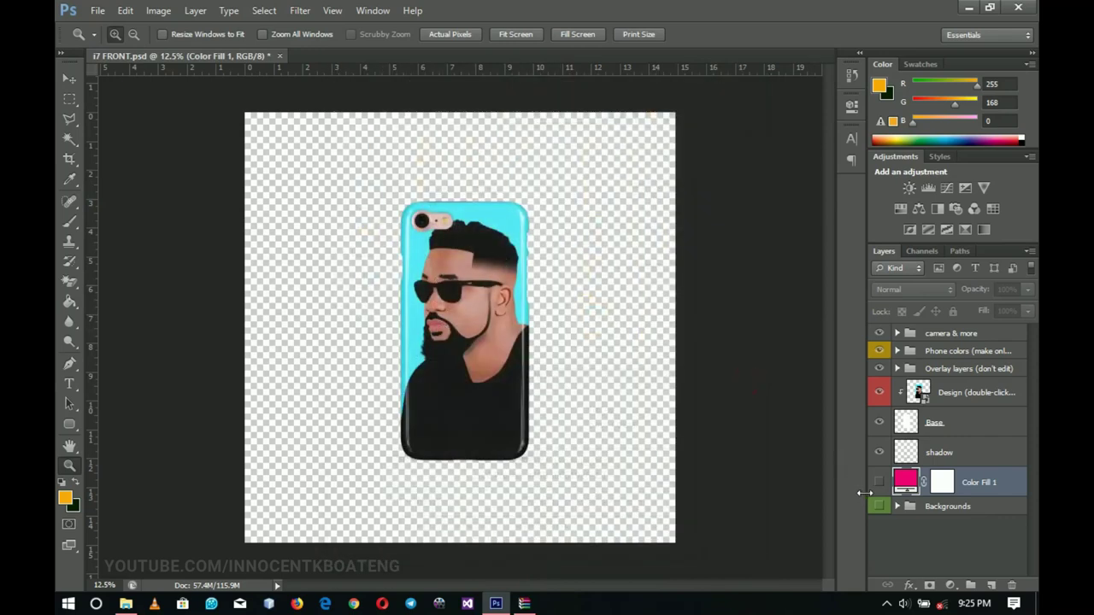
# Show Color Fill 1 again to restore the magenta ff0072 backdrop.
pyautogui.click(879, 483)
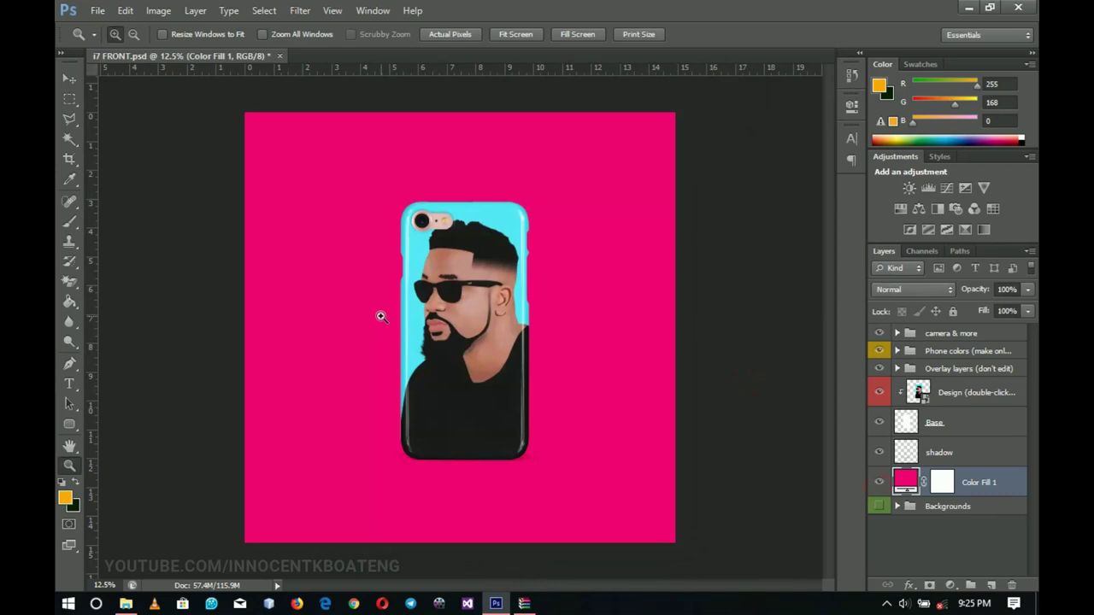